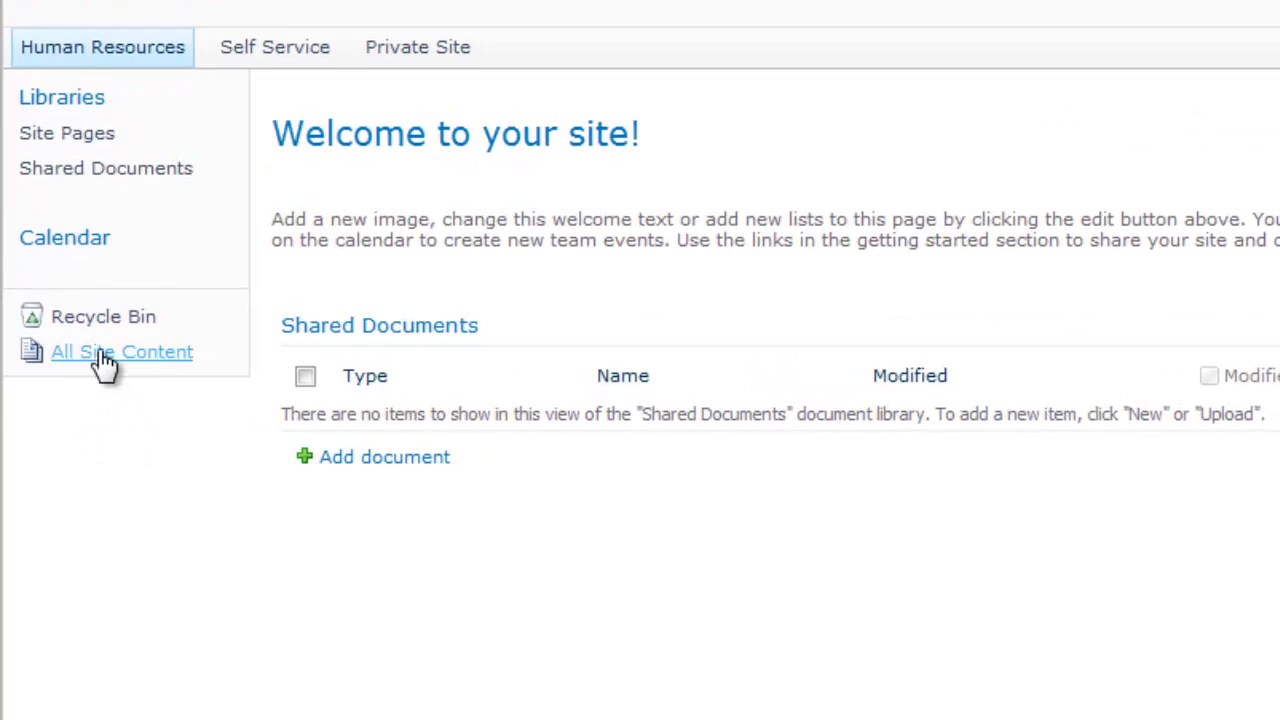
- Go to the empty Site Assets library and show its Upload Document options
click(101, 358)
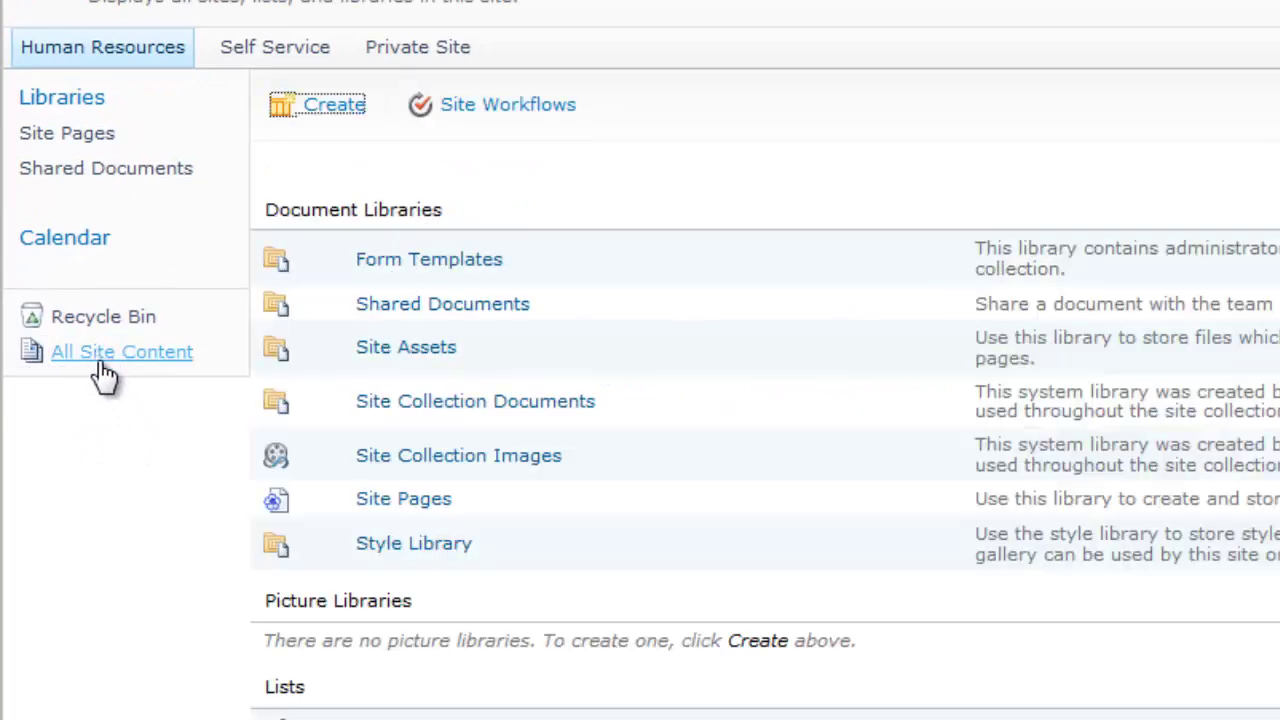
click(412, 354)
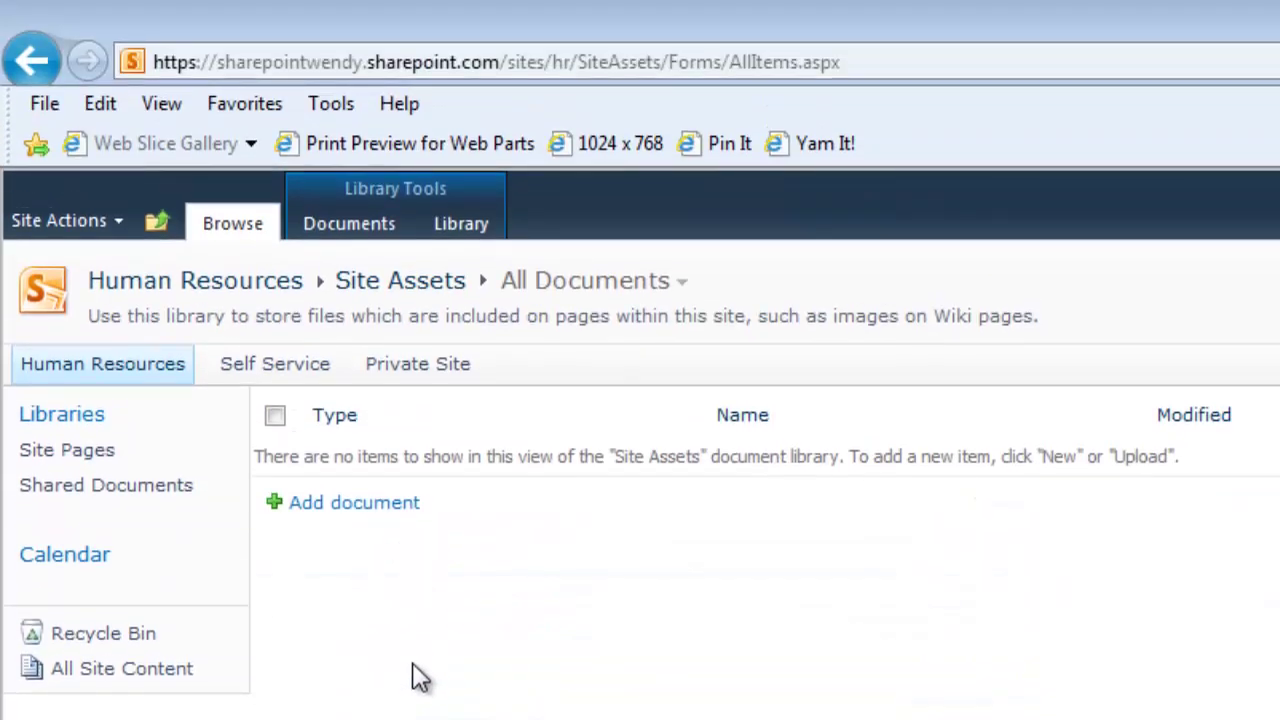
click(353, 222)
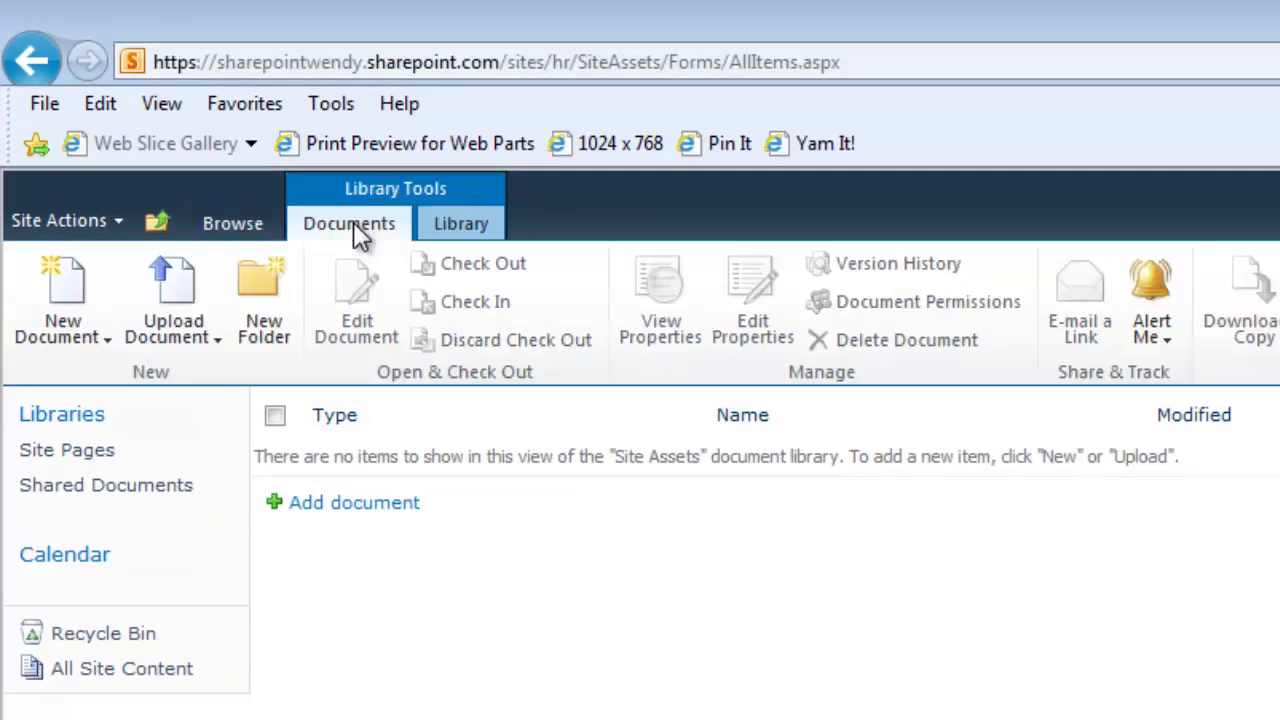
click(188, 333)
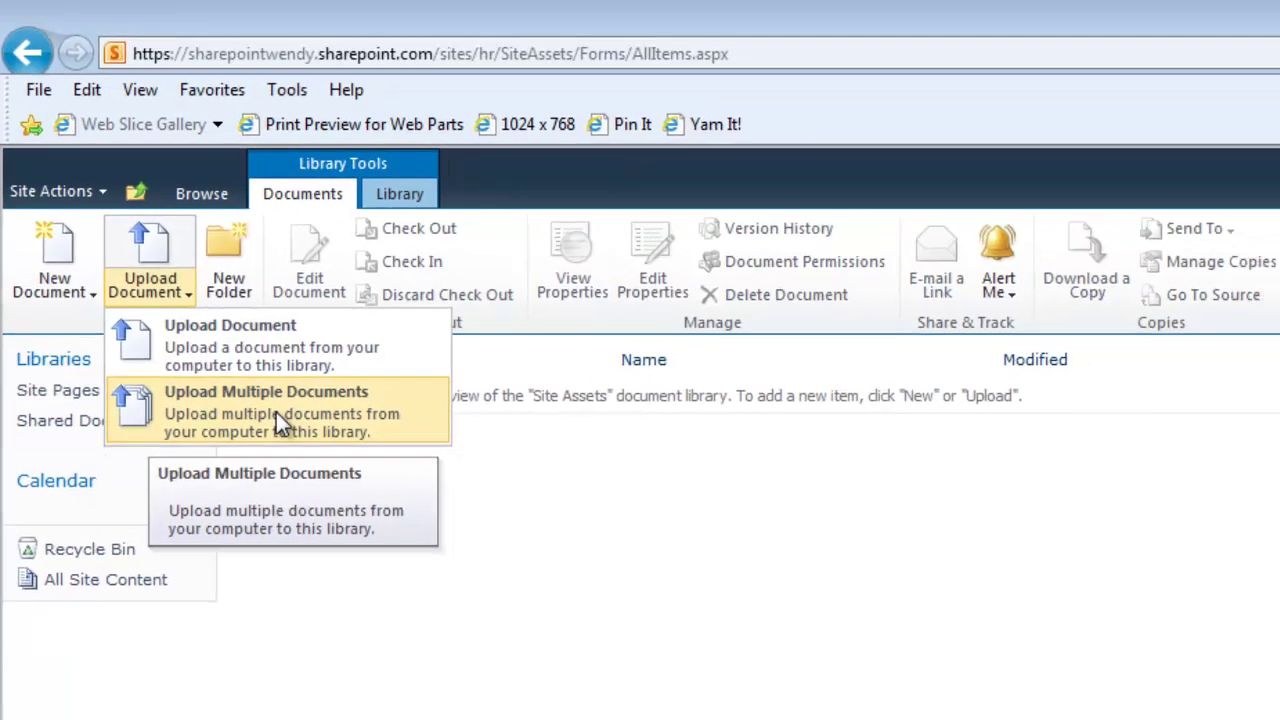
- Upload homepage.jpg and logo.png to Site Assets by dragging them in from Explorer
click(318, 474)
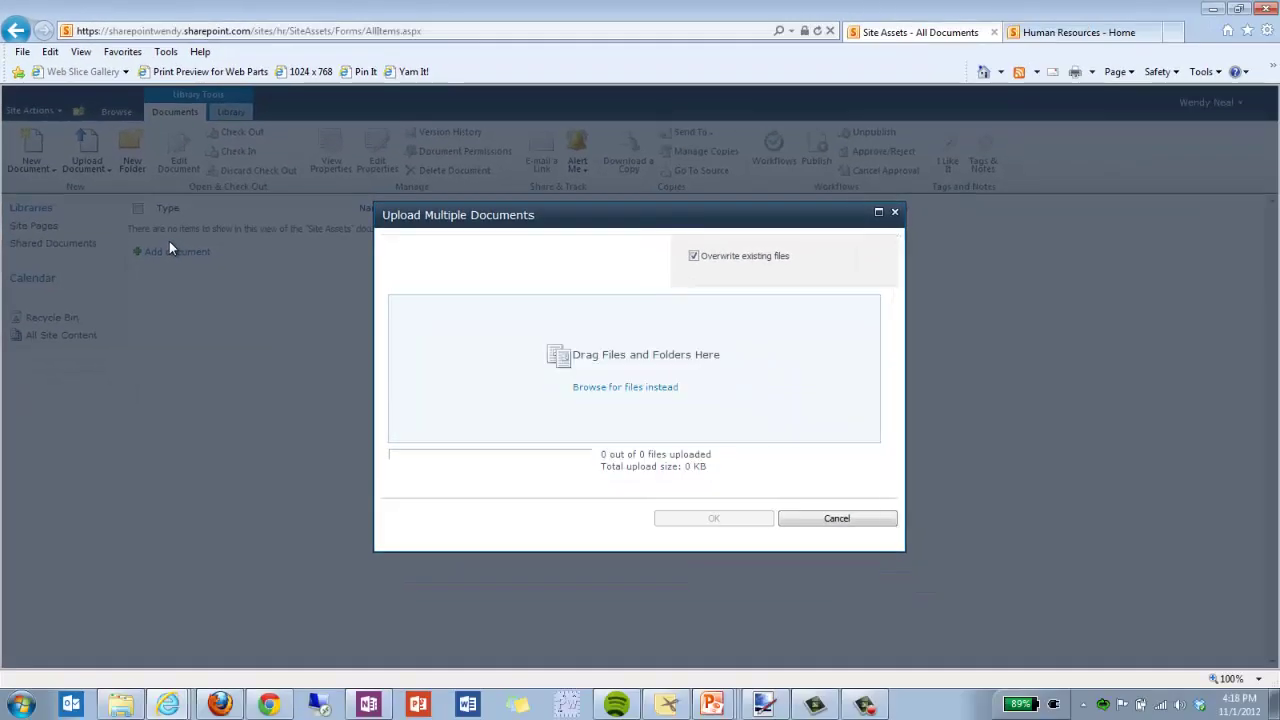
key(alt+Tab)
key(alt+Tab)
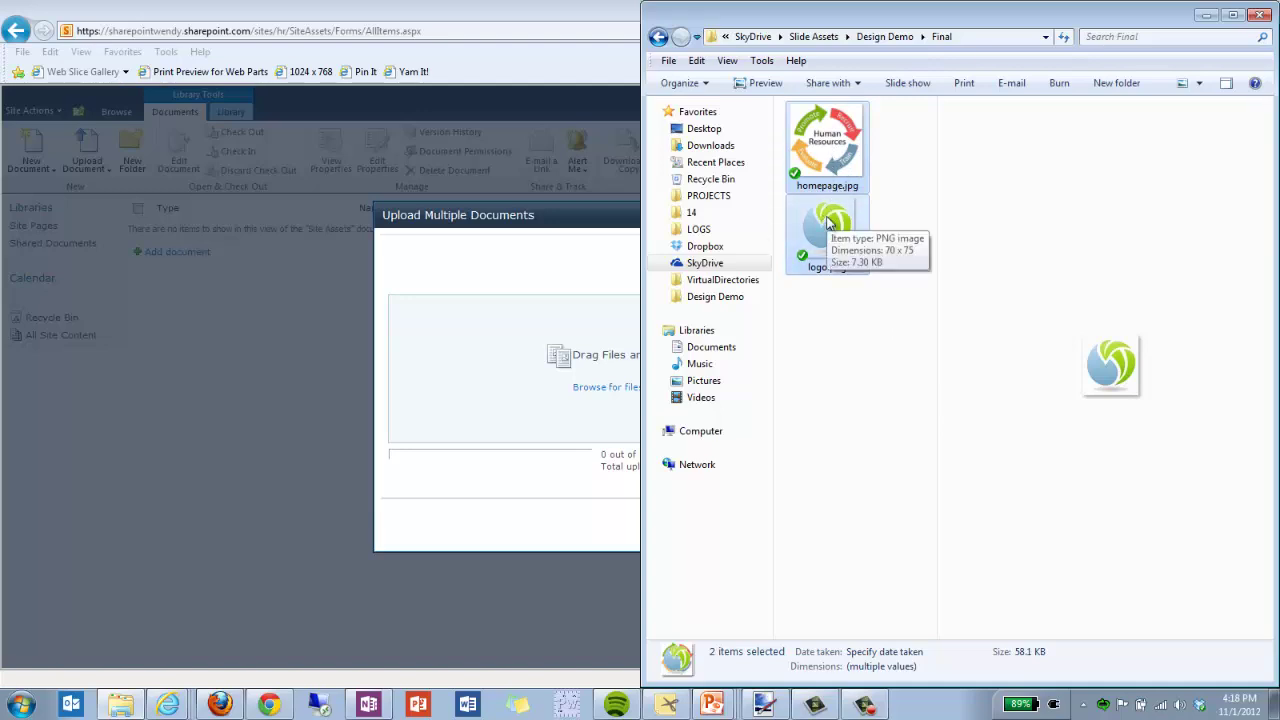
drag(822, 222, 610, 341)
drag(519, 390, 523, 391)
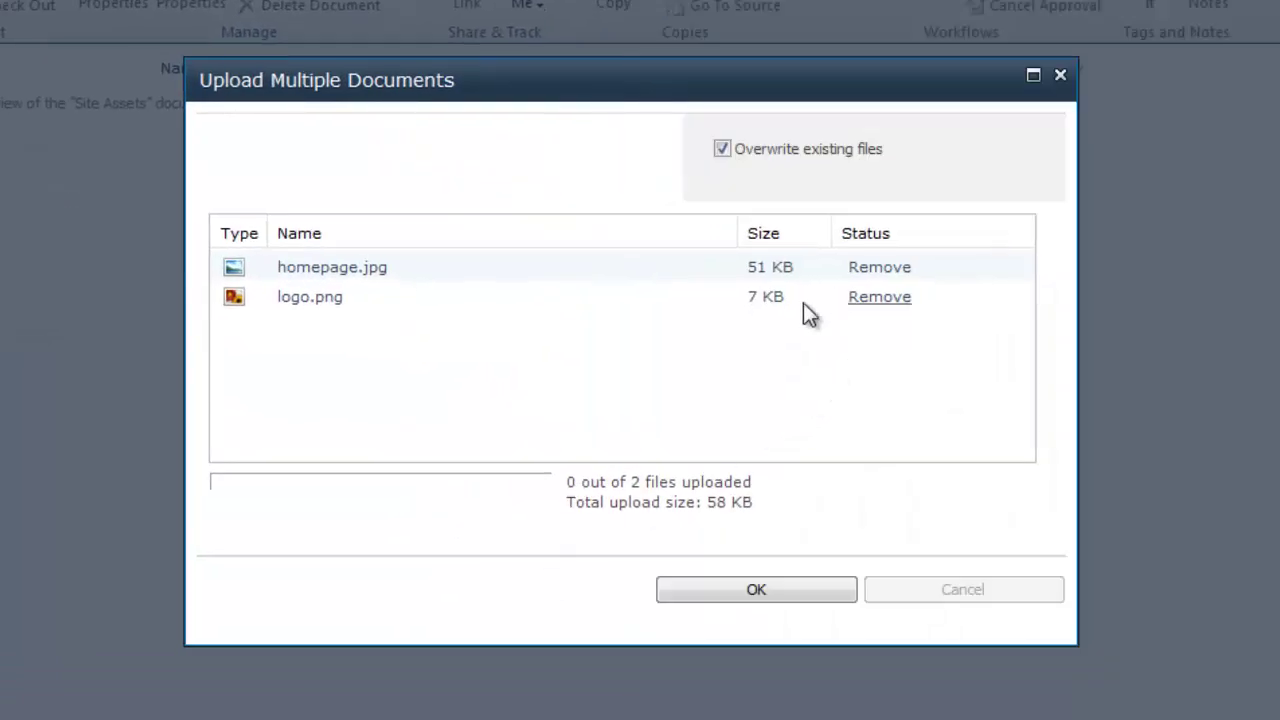
click(680, 589)
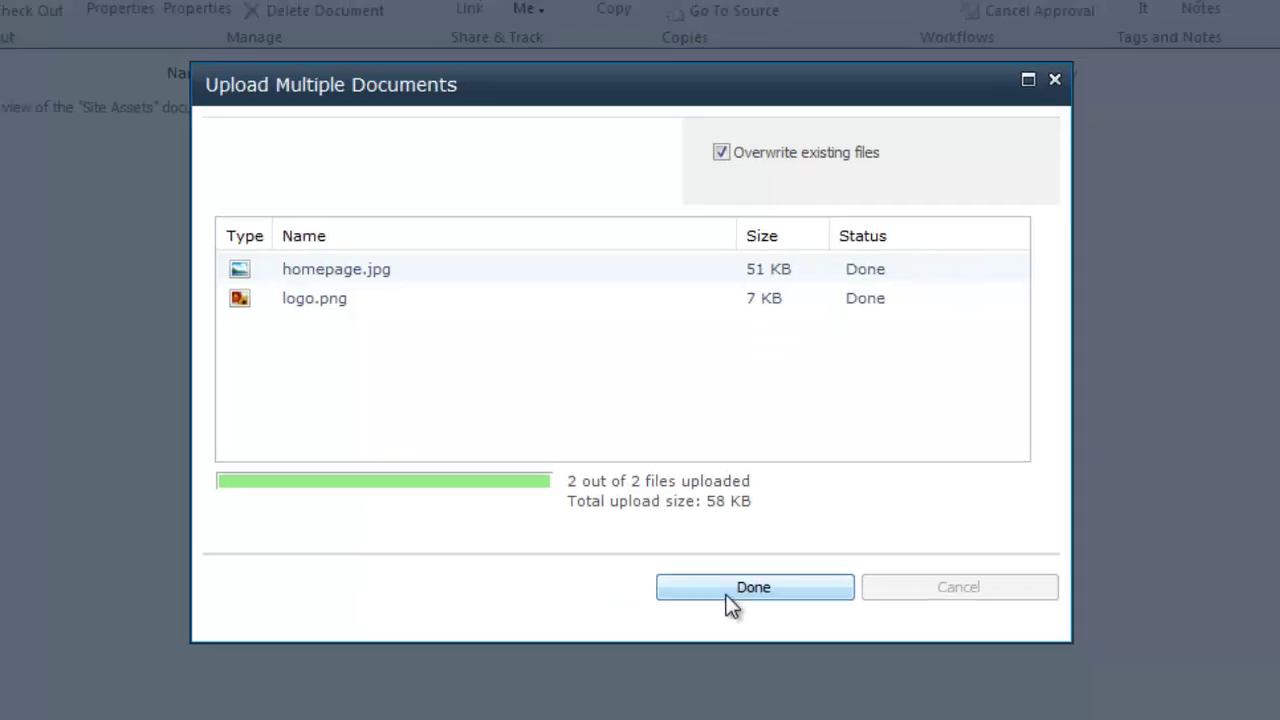
click(725, 591)
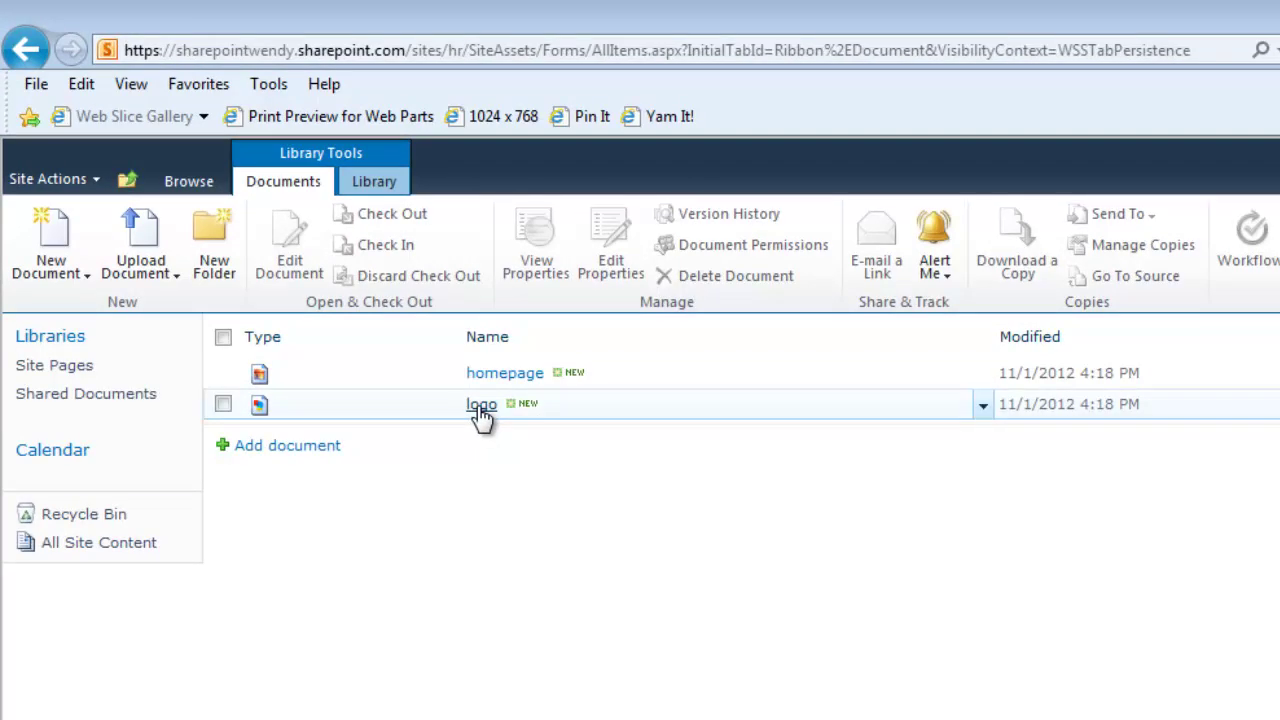
- View logo.png, copy its path /sites/hr/SiteAssets/logo.png, and return to Site Assets
click(481, 405)
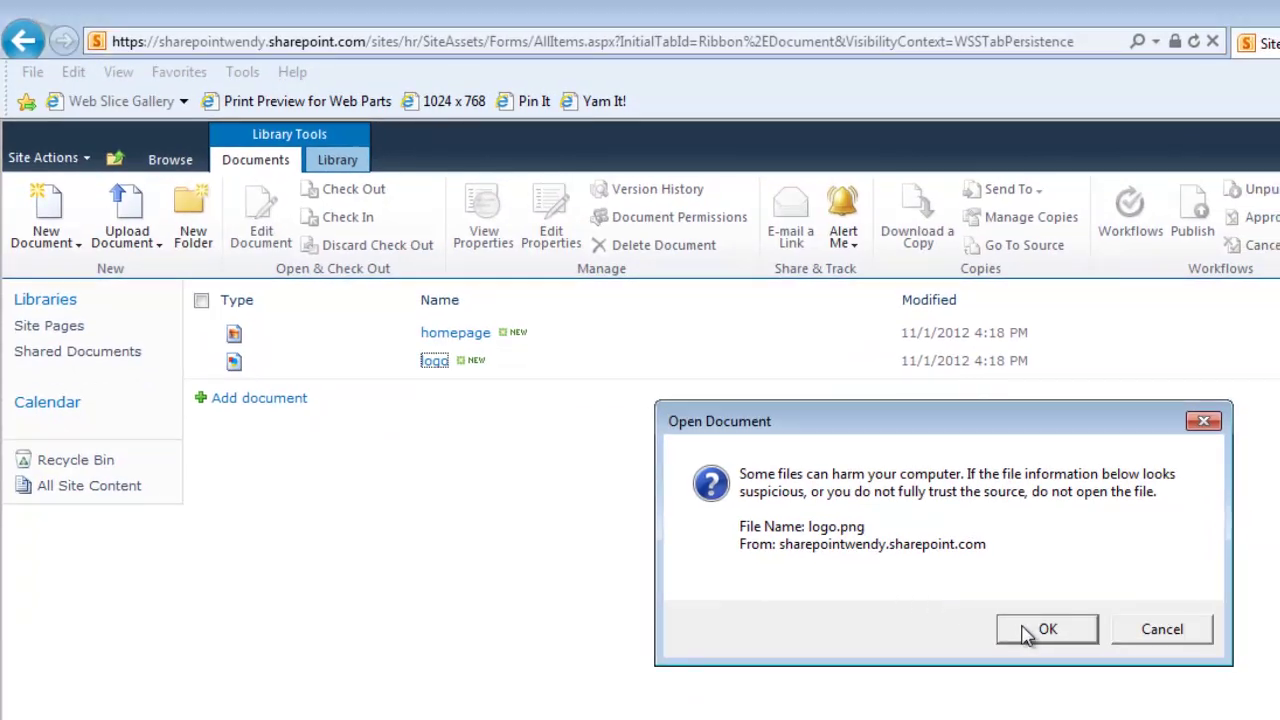
click(1045, 629)
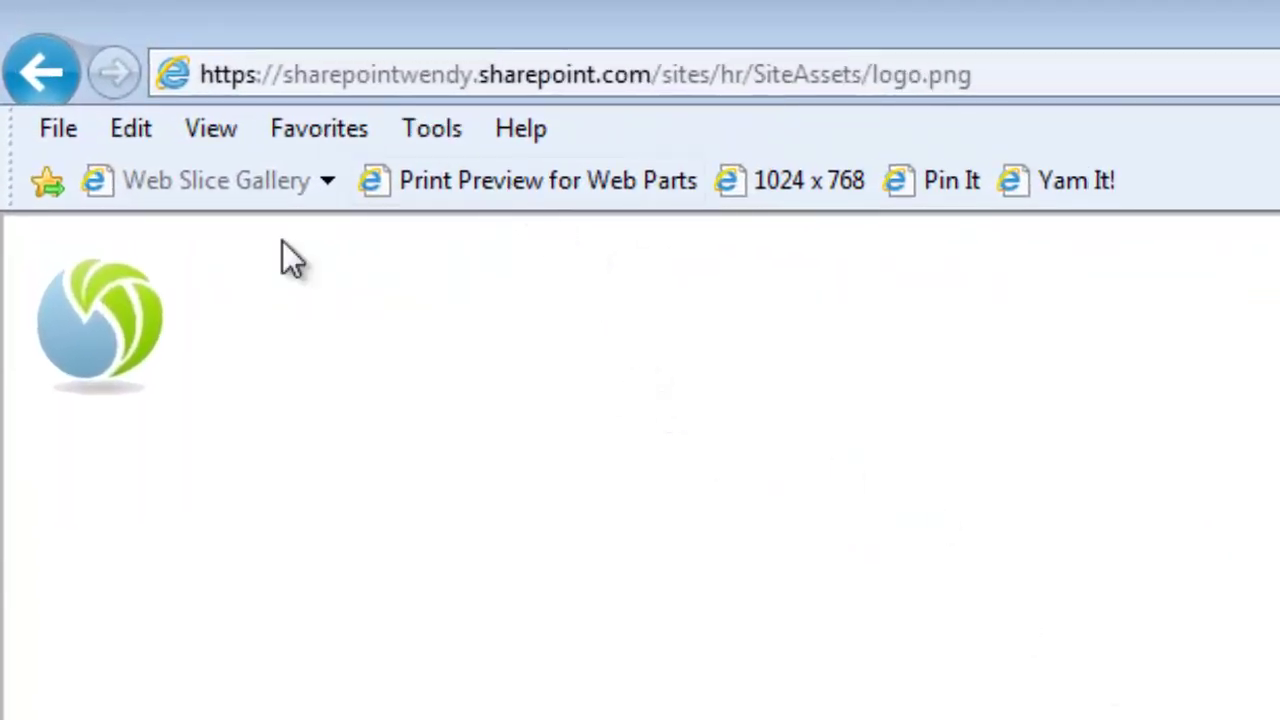
click(696, 72)
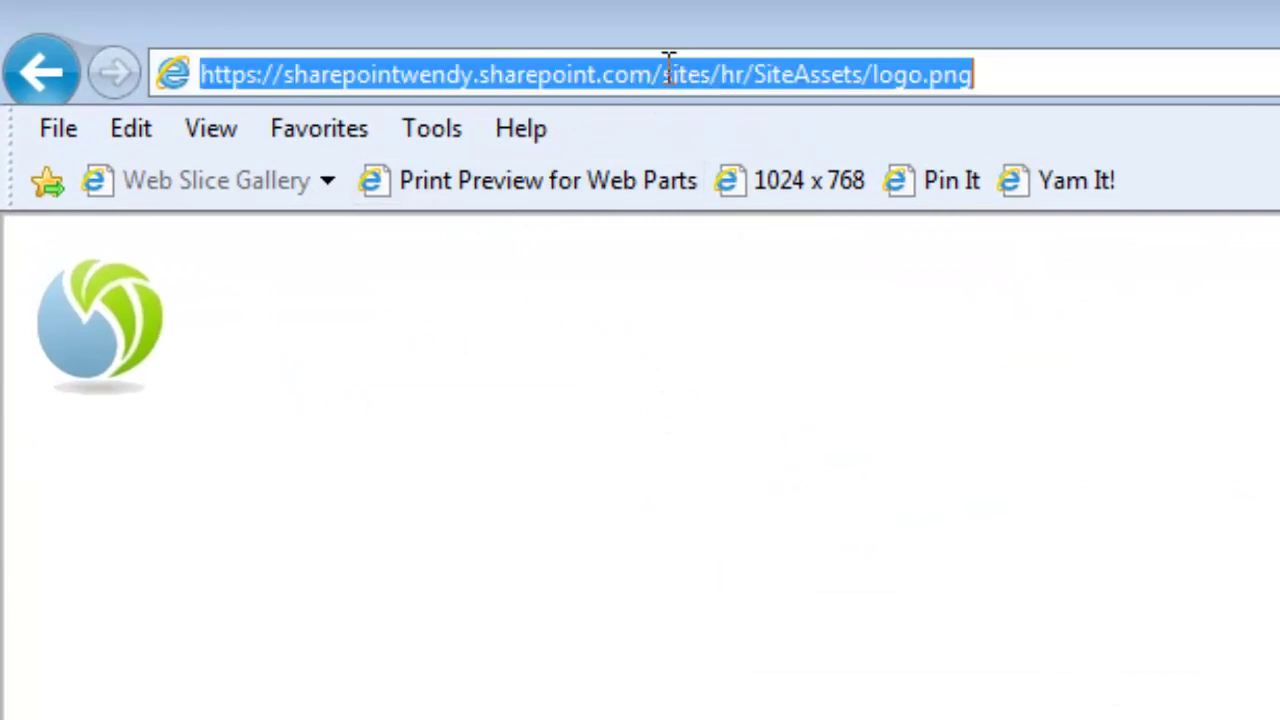
drag(654, 70, 993, 74)
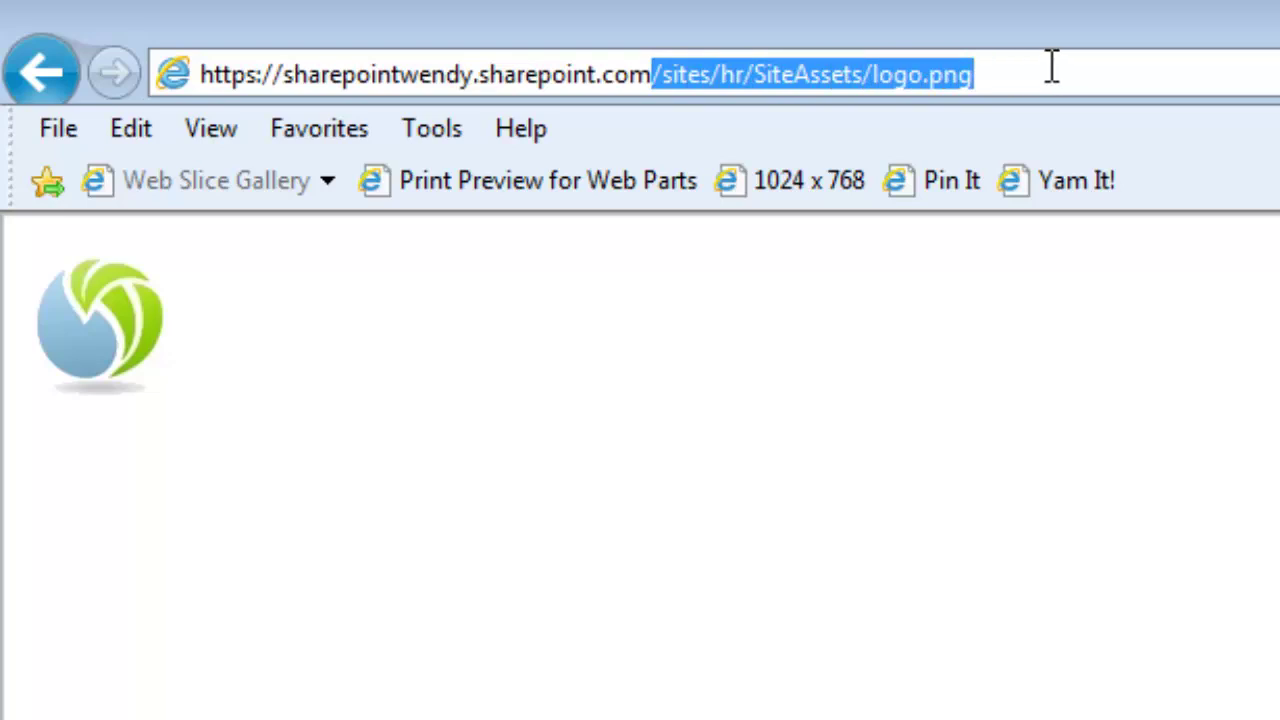
right_click(883, 72)
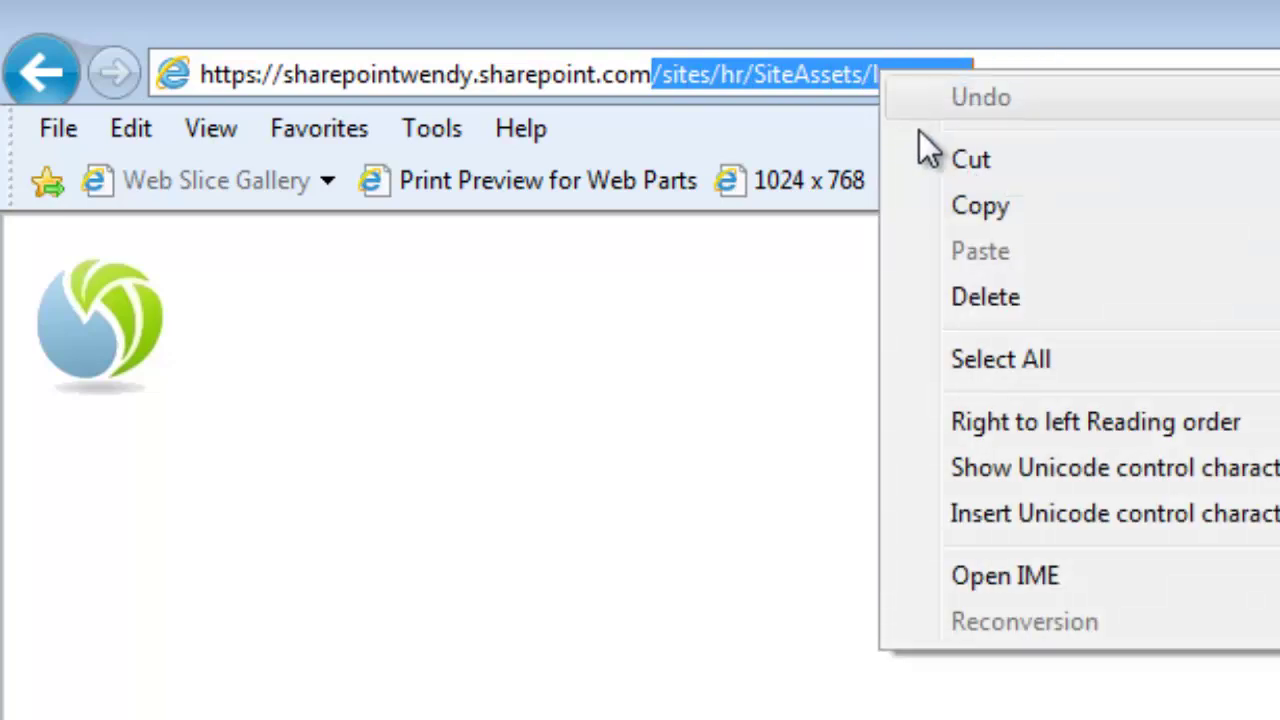
click(942, 207)
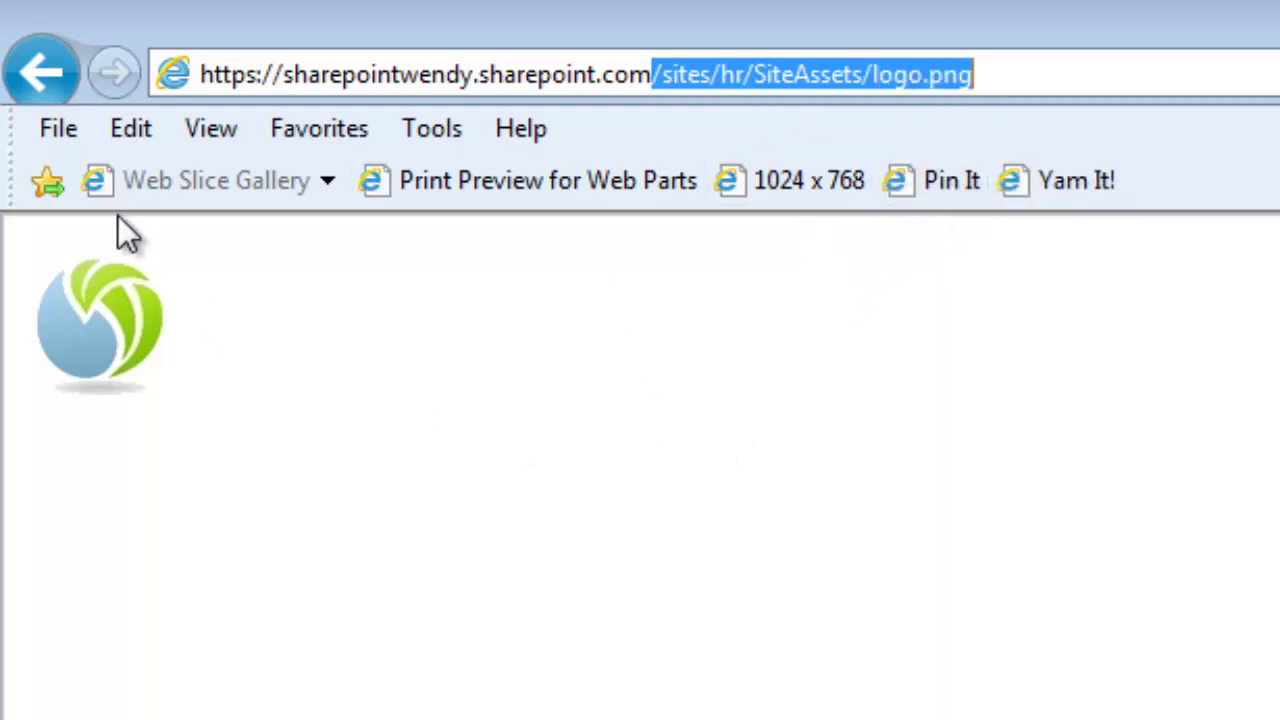
click(43, 72)
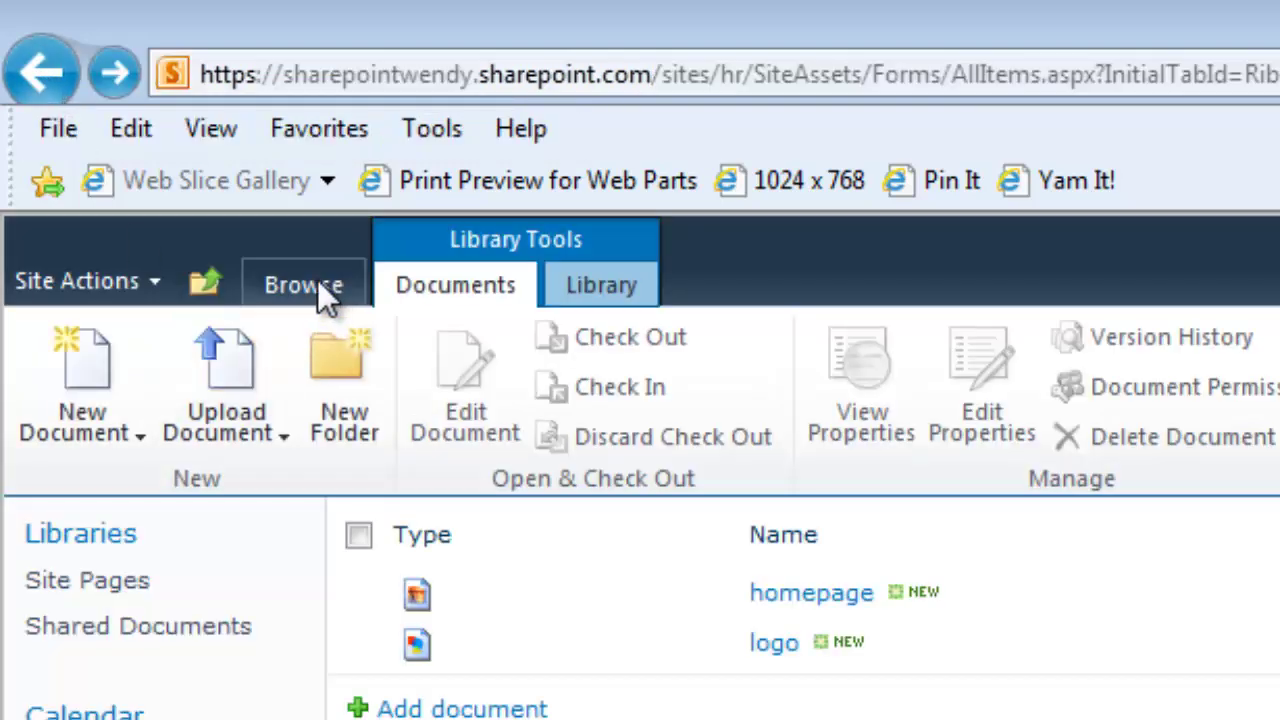
- Return to the Human Resources home page and go to Site Settings
click(320, 284)
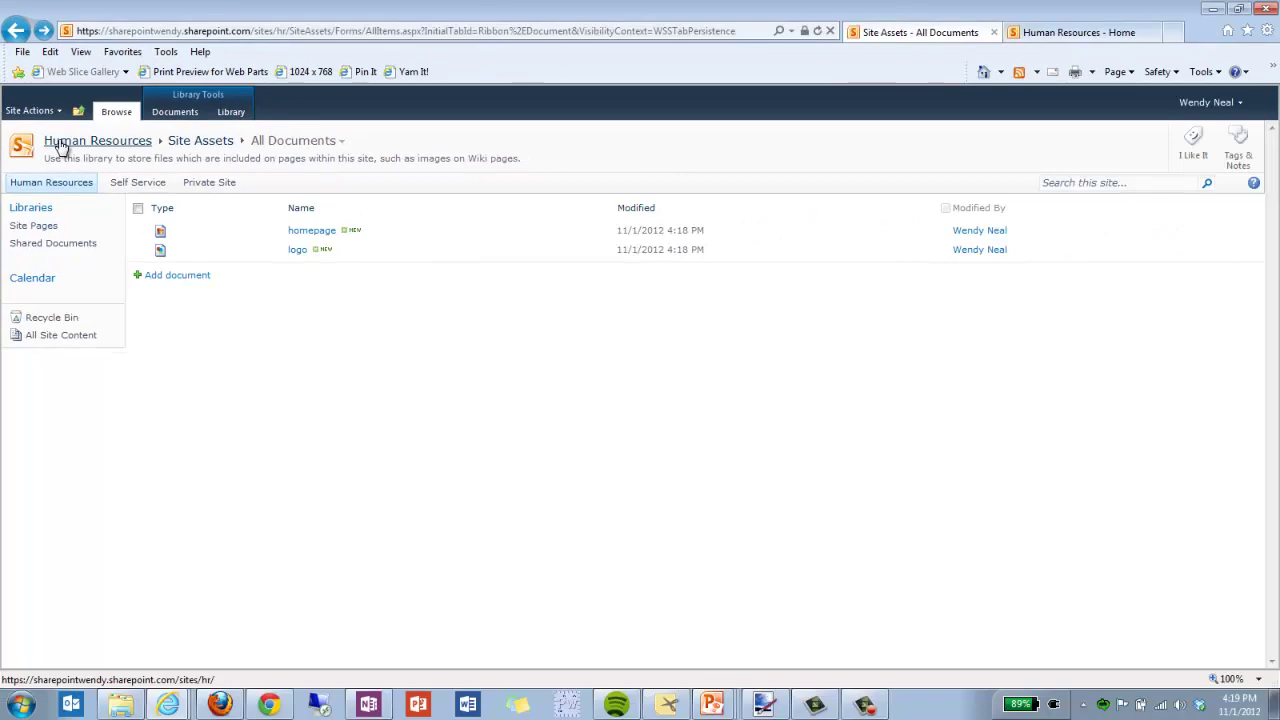
click(60, 146)
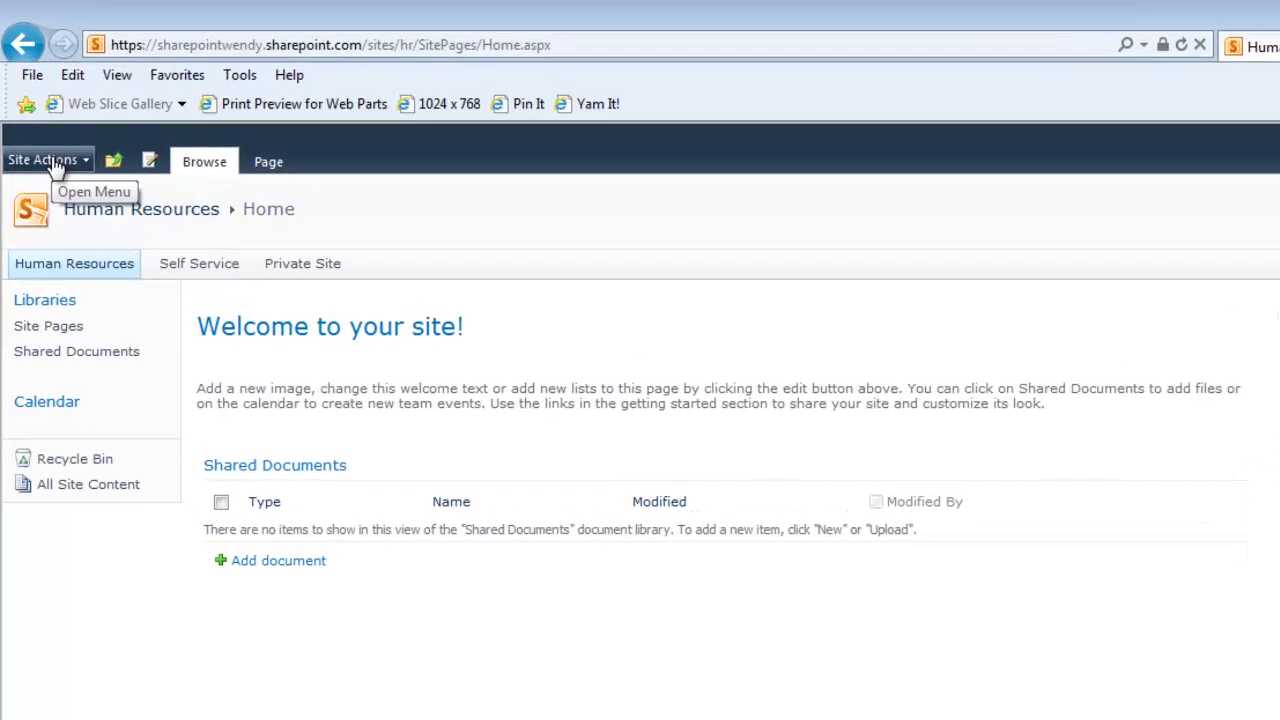
click(36, 112)
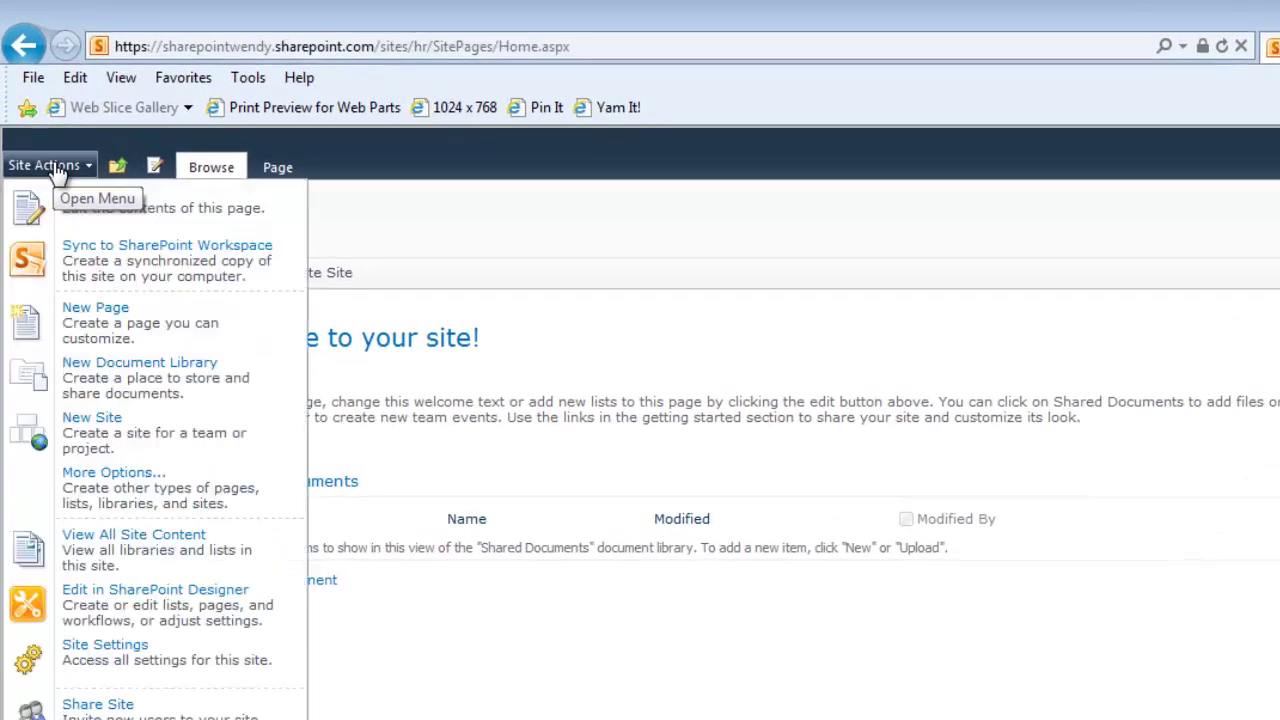
click(122, 668)
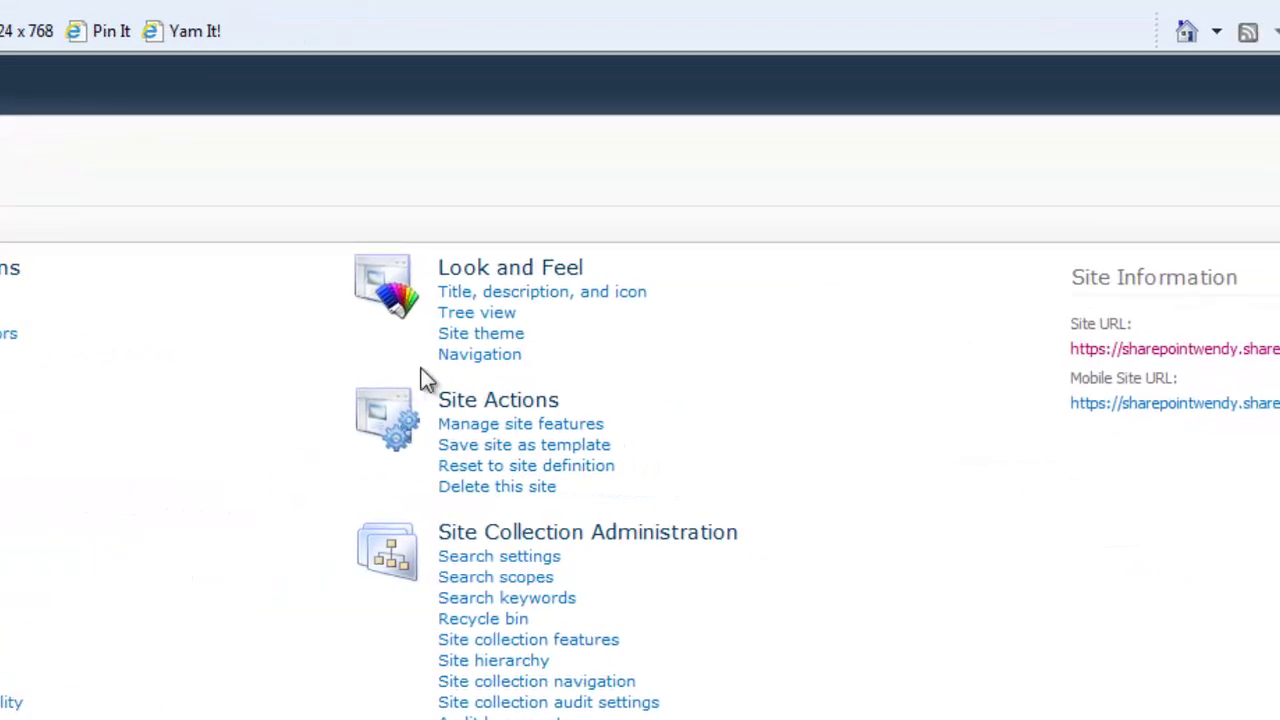
- Replace the site logo URL with /sites/hr/SiteAssets/logo.png
click(548, 296)
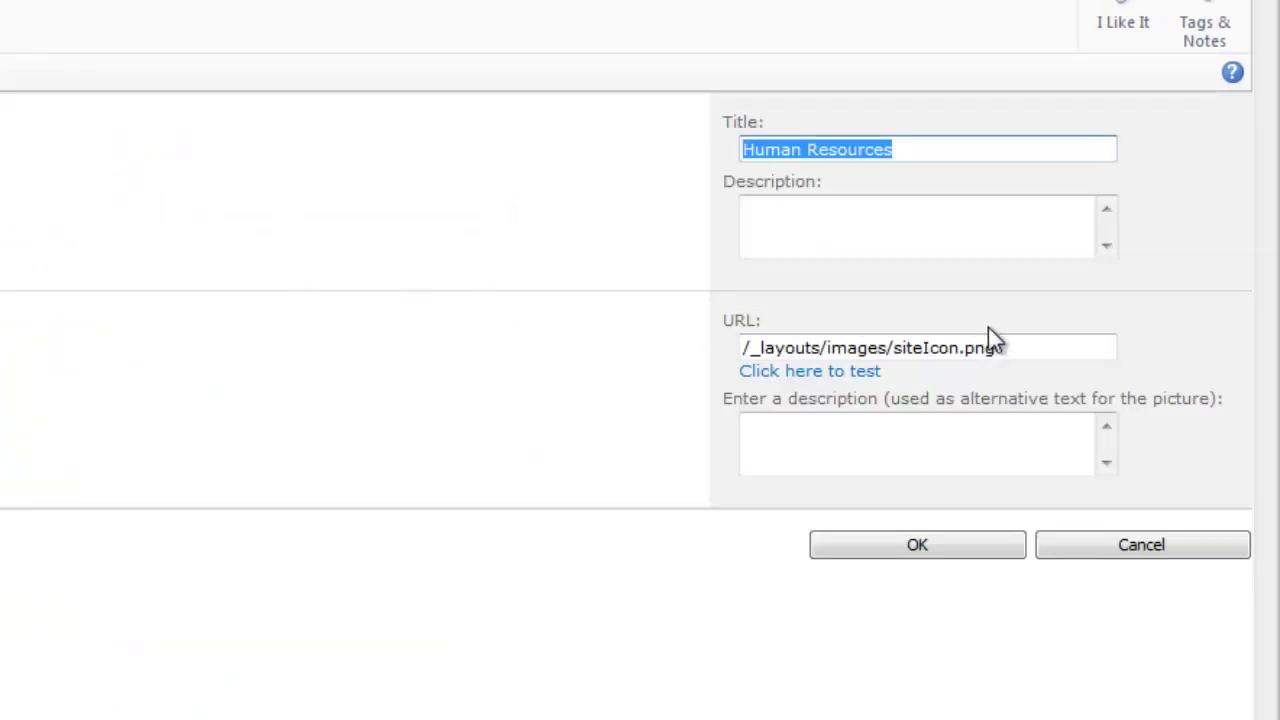
click(1012, 347)
drag(1012, 347, 737, 352)
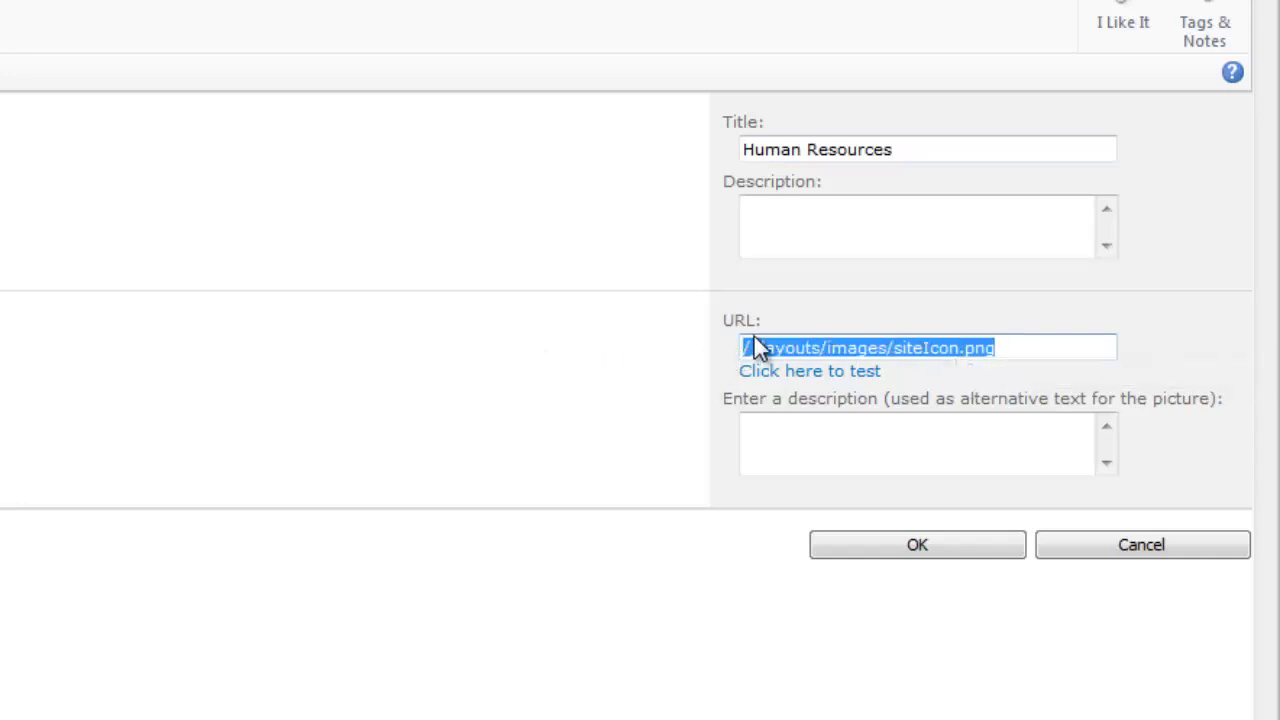
right_click(786, 352)
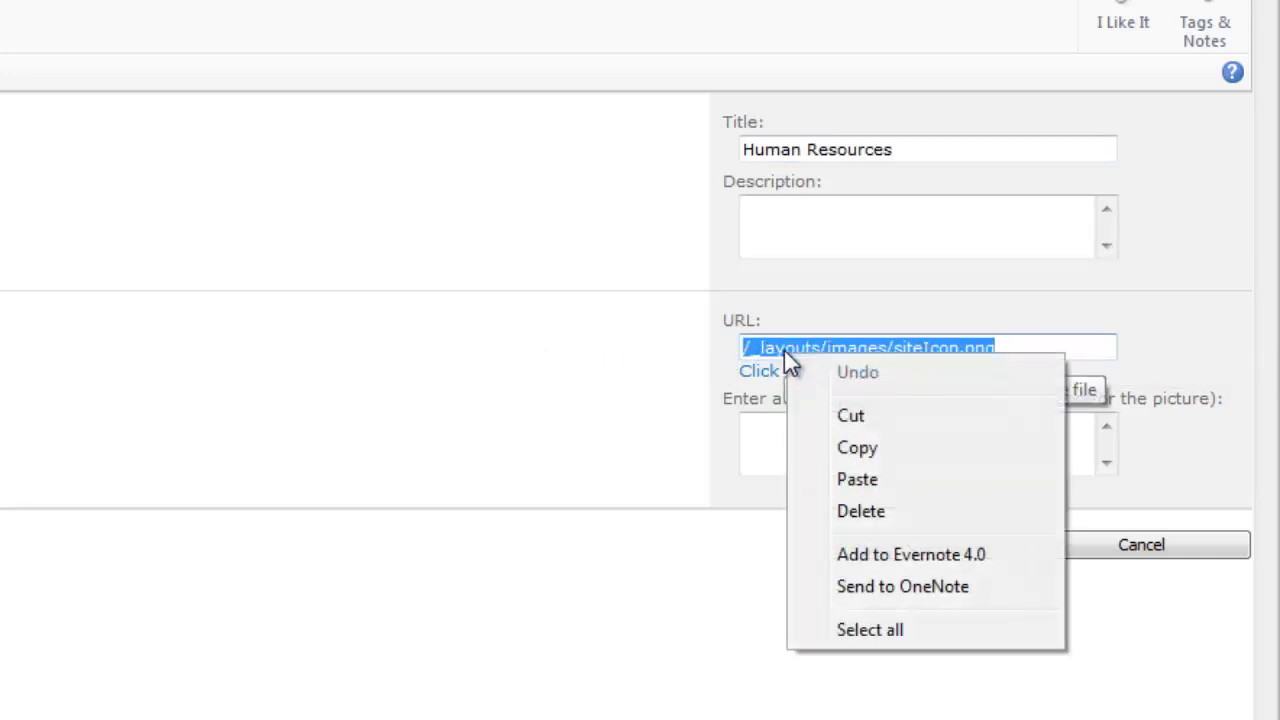
click(817, 476)
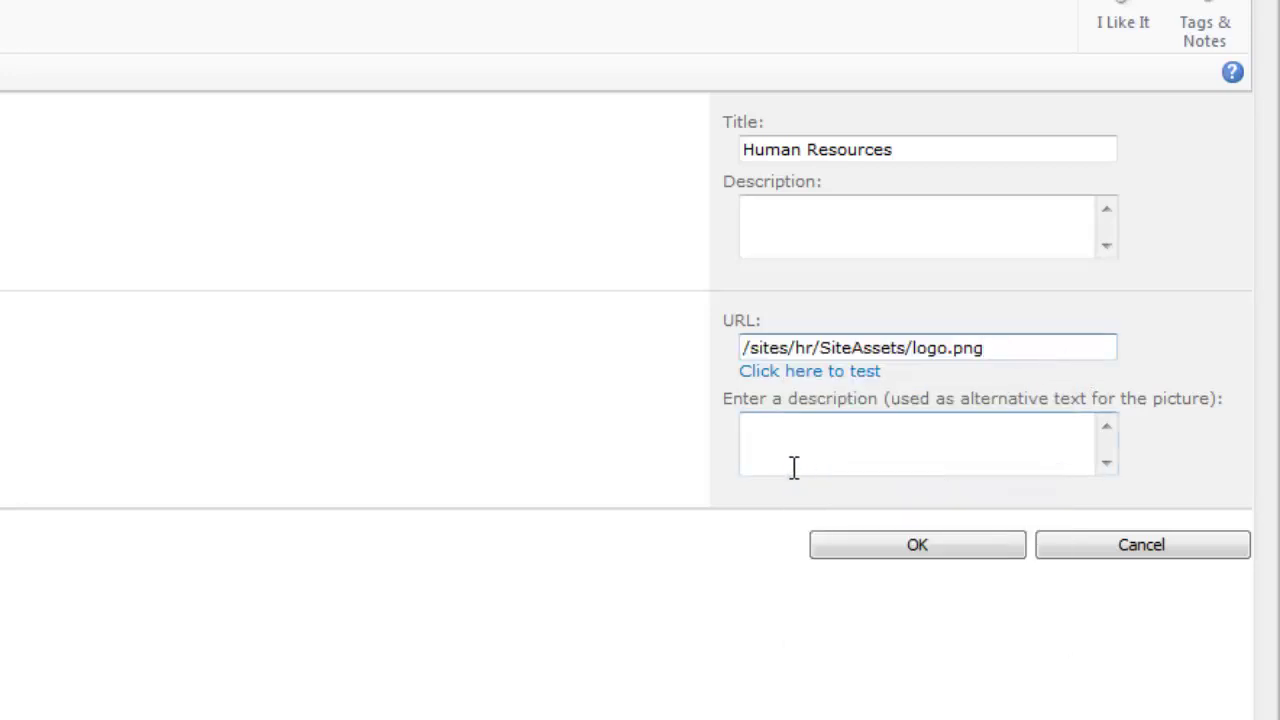
- Test the logo.png preview, then confirm the new site logo
click(806, 379)
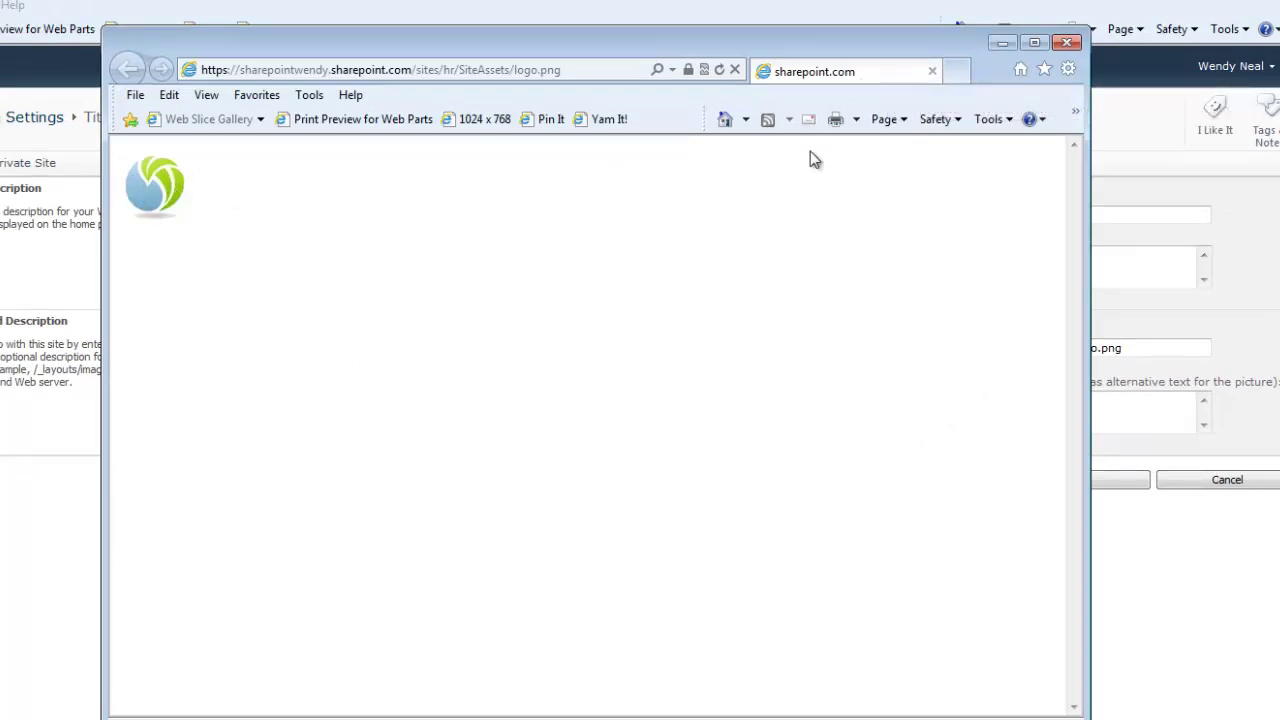
click(1067, 42)
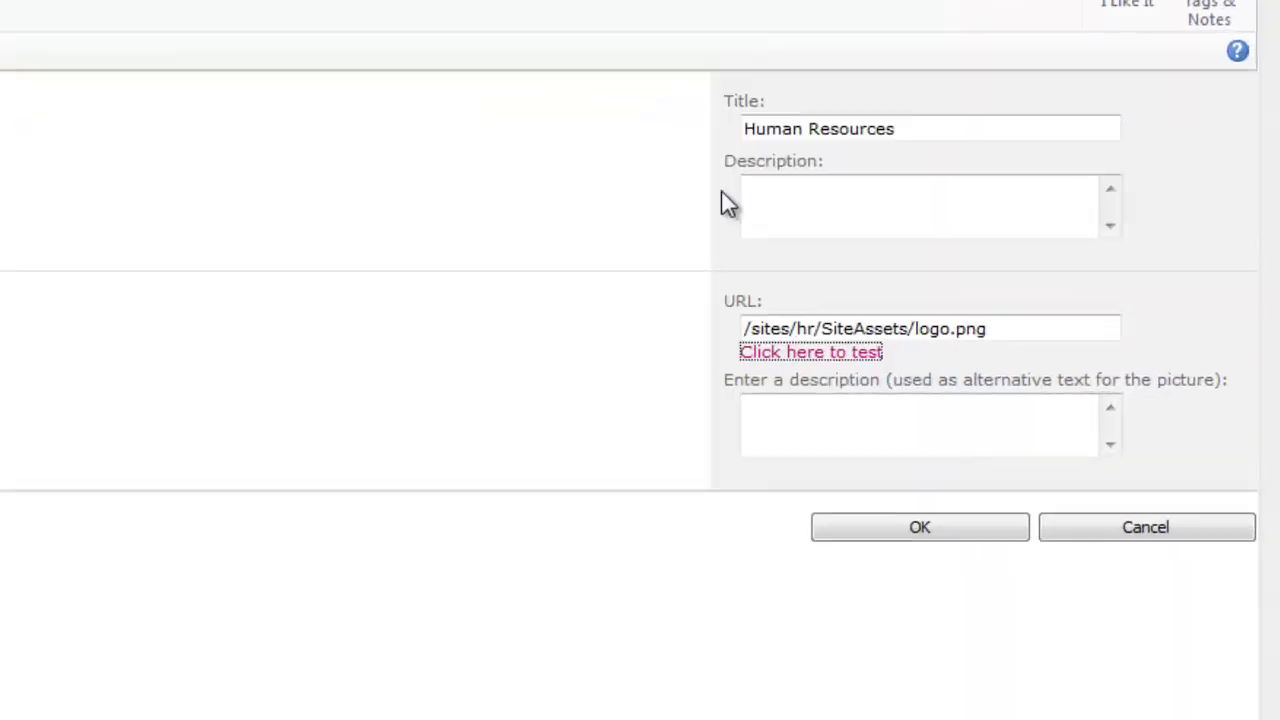
click(723, 325)
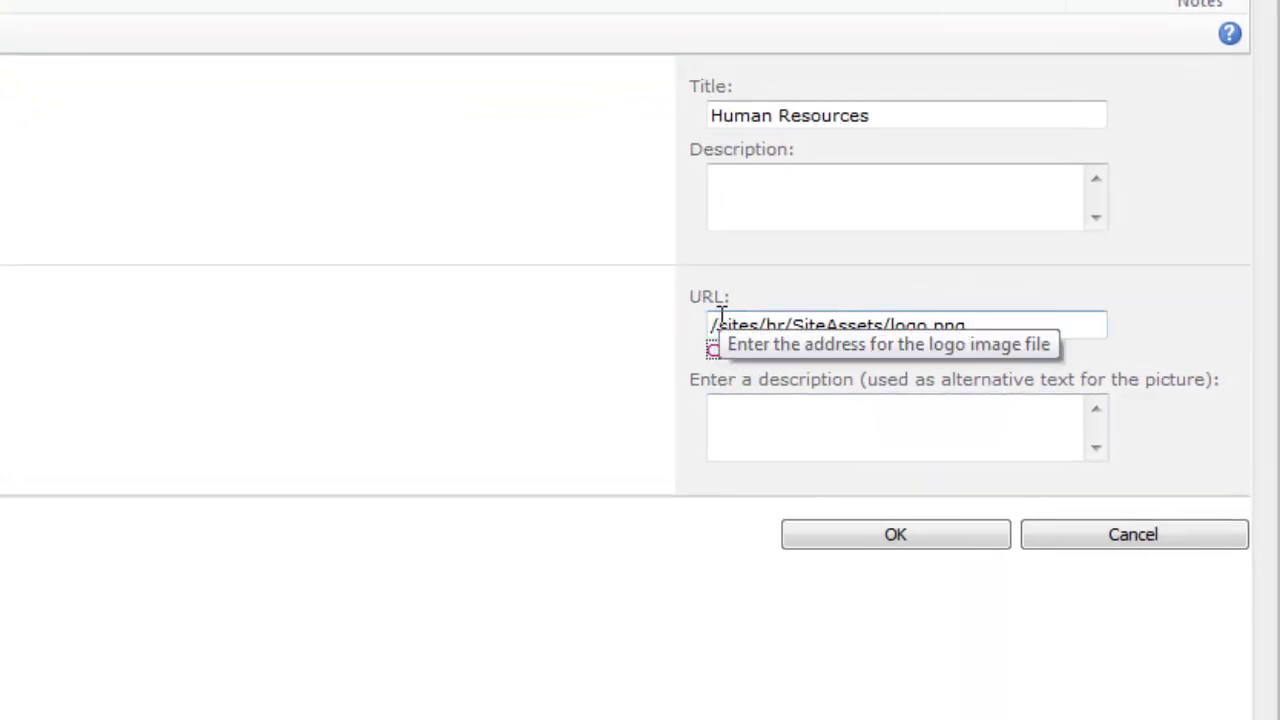
drag(720, 325, 707, 325)
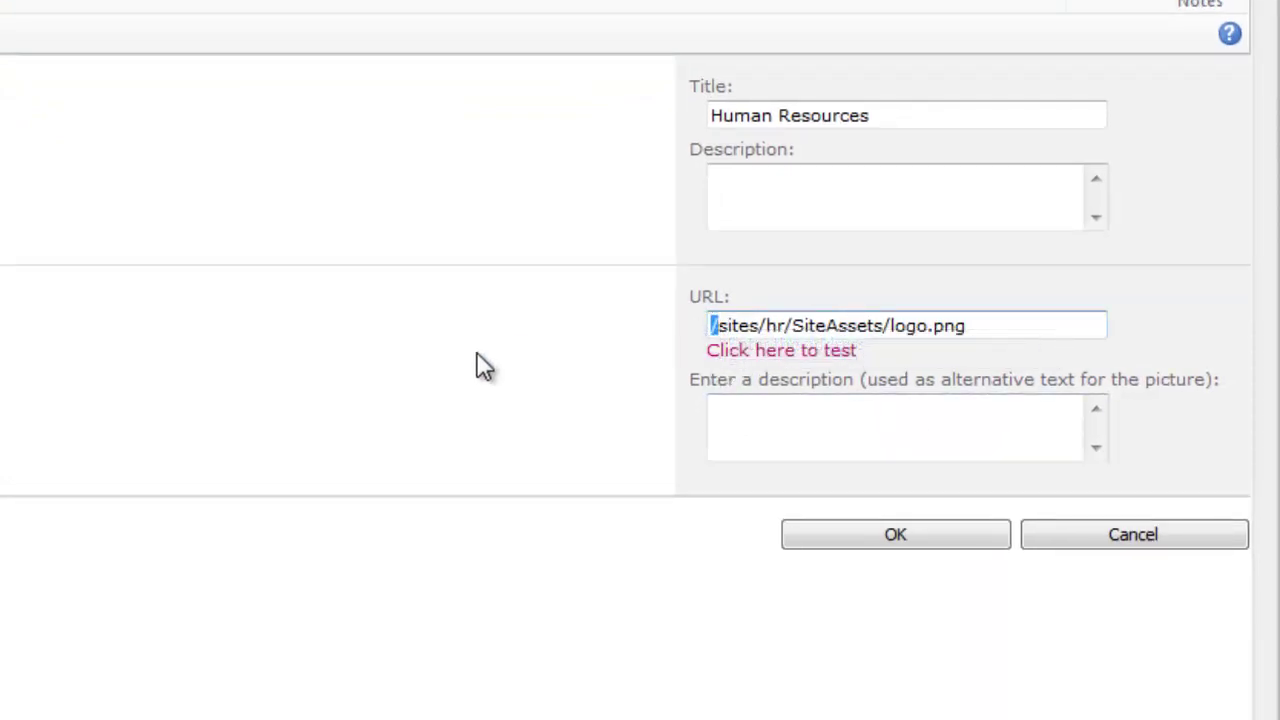
click(998, 328)
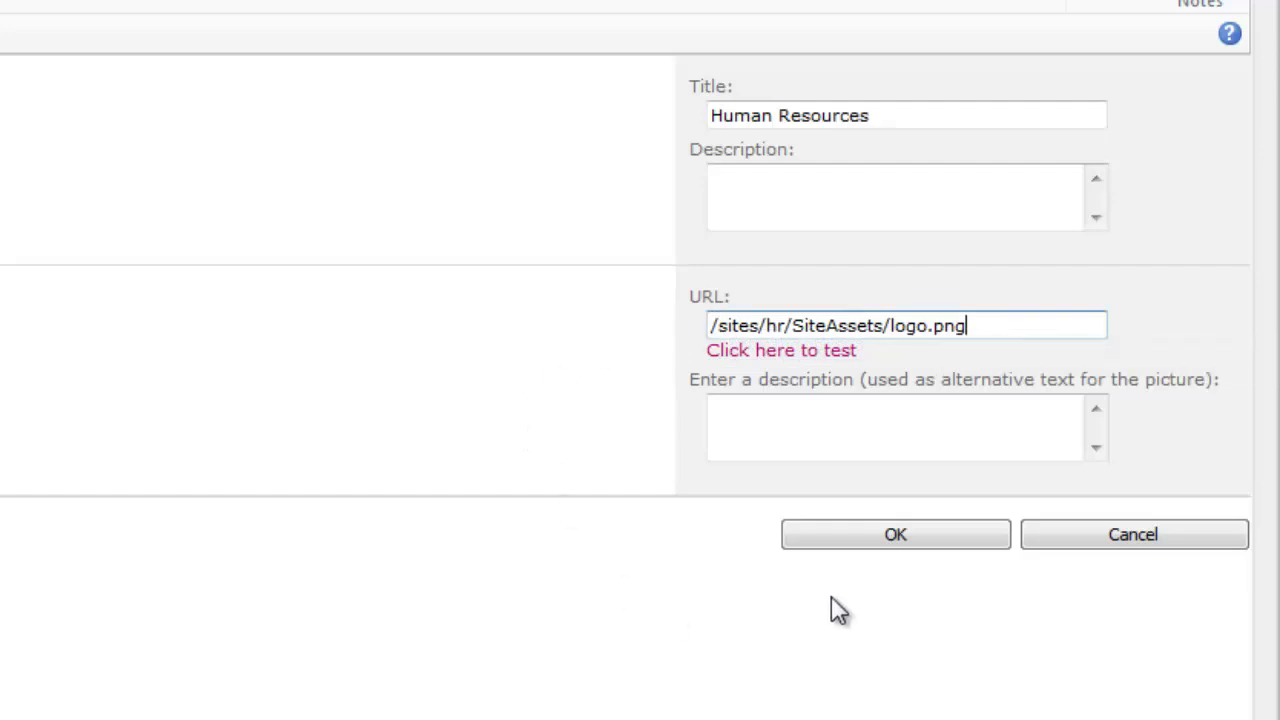
click(832, 536)
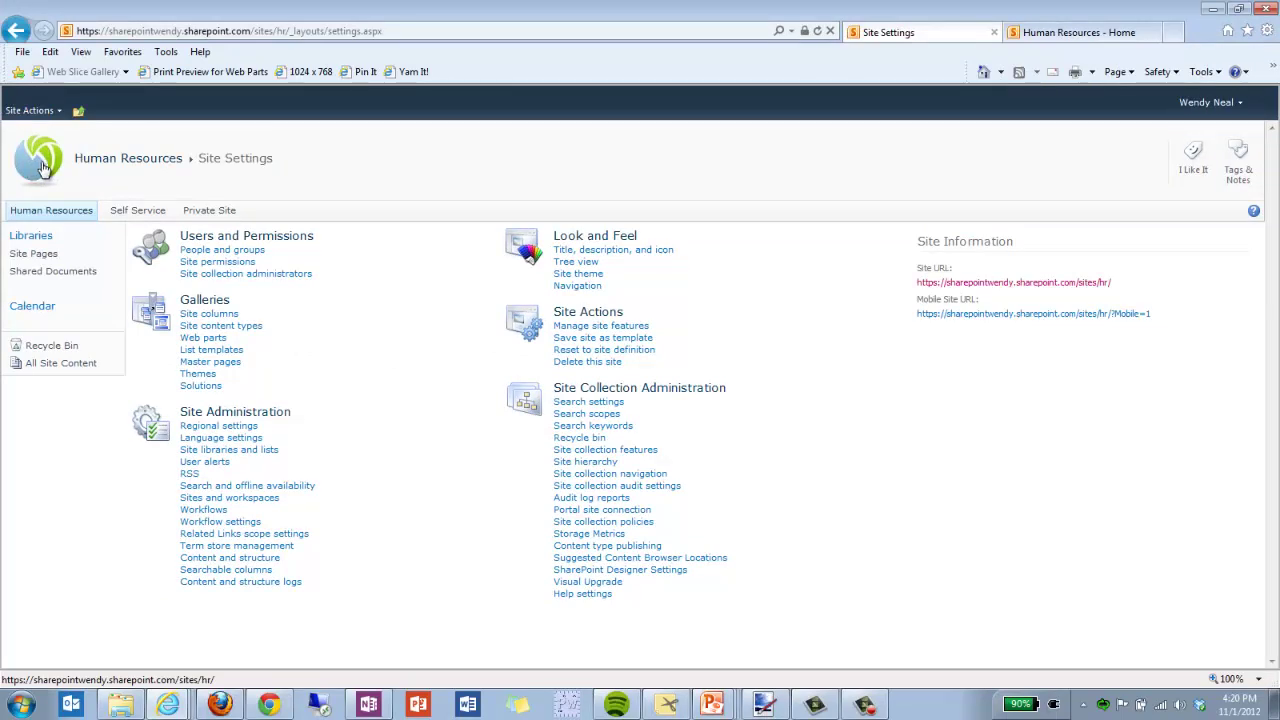
- Put the Human Resources home page into edit mode and select the people photo
click(51, 211)
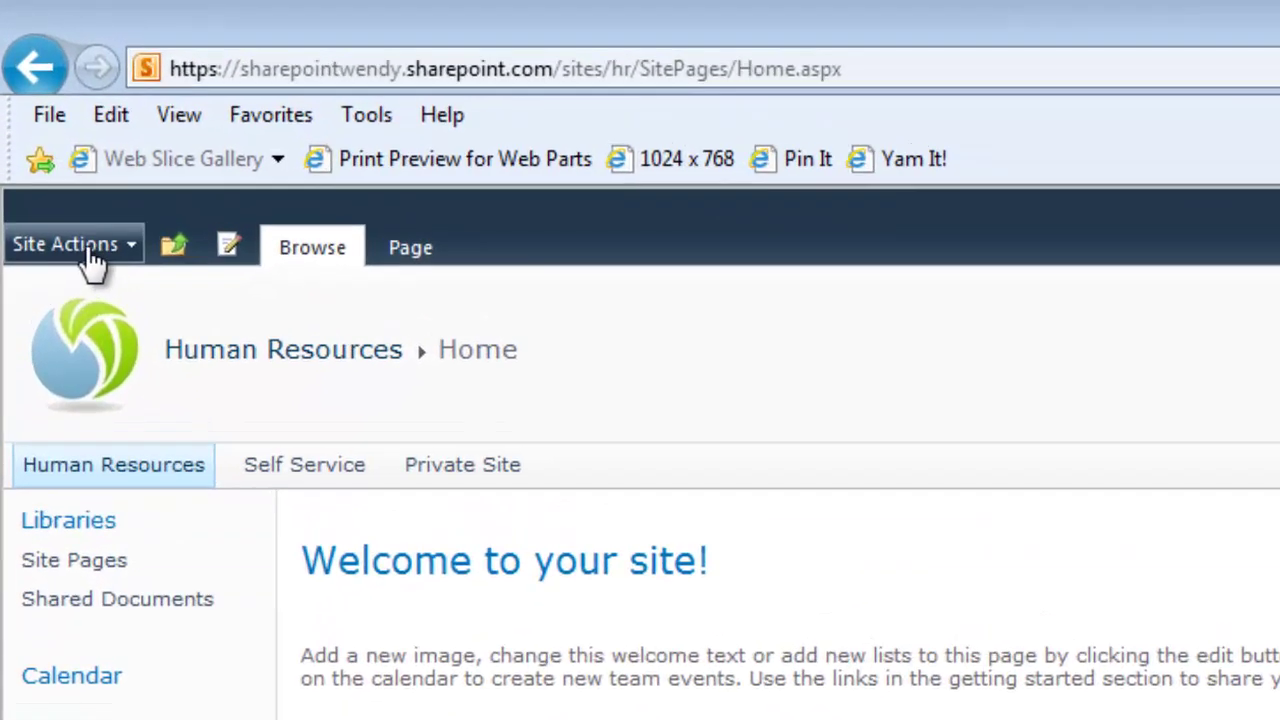
click(40, 114)
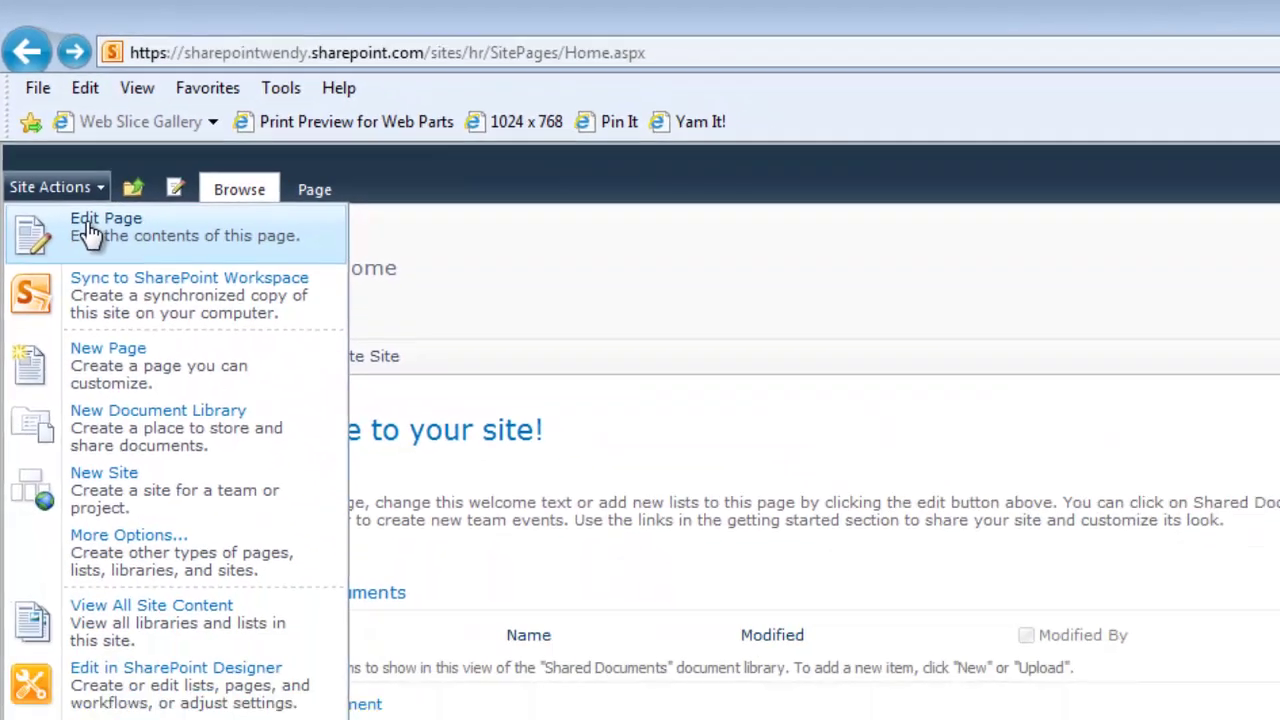
click(110, 290)
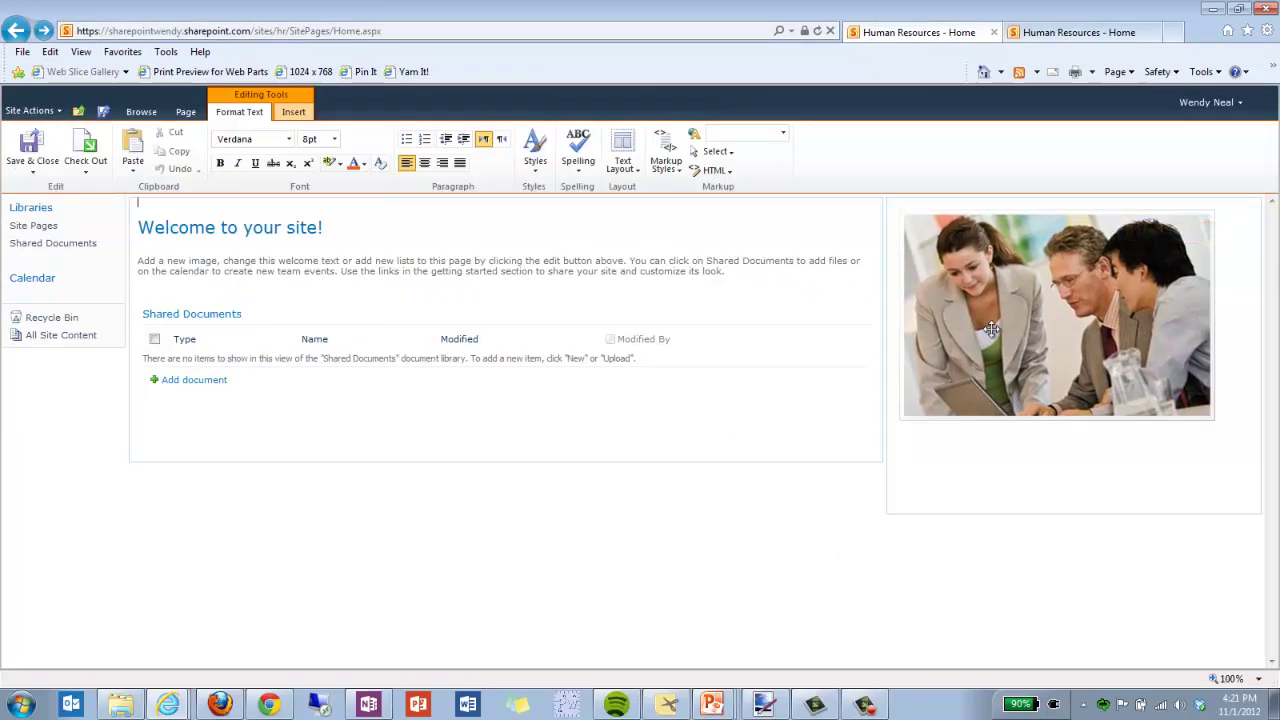
click(991, 328)
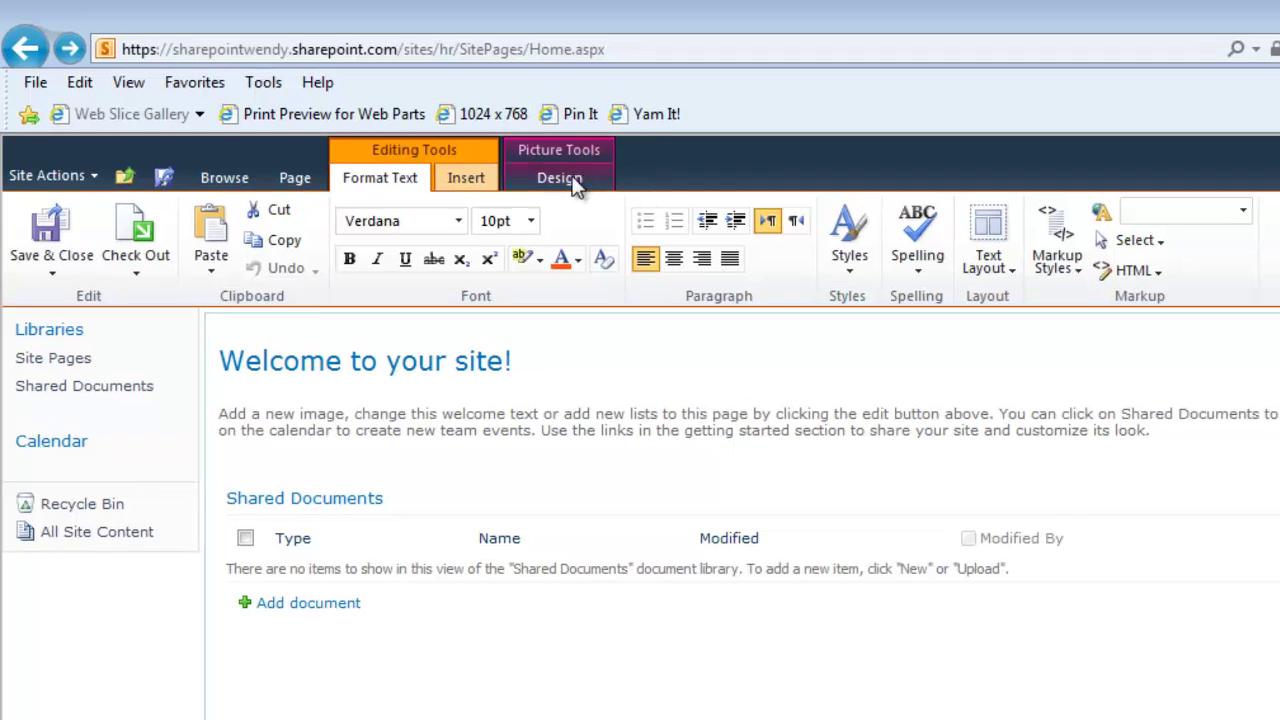
- Set the picture address to /sites/hr/SiteAssets/homepage.jpg and alt text to 'Human Resources'
click(559, 178)
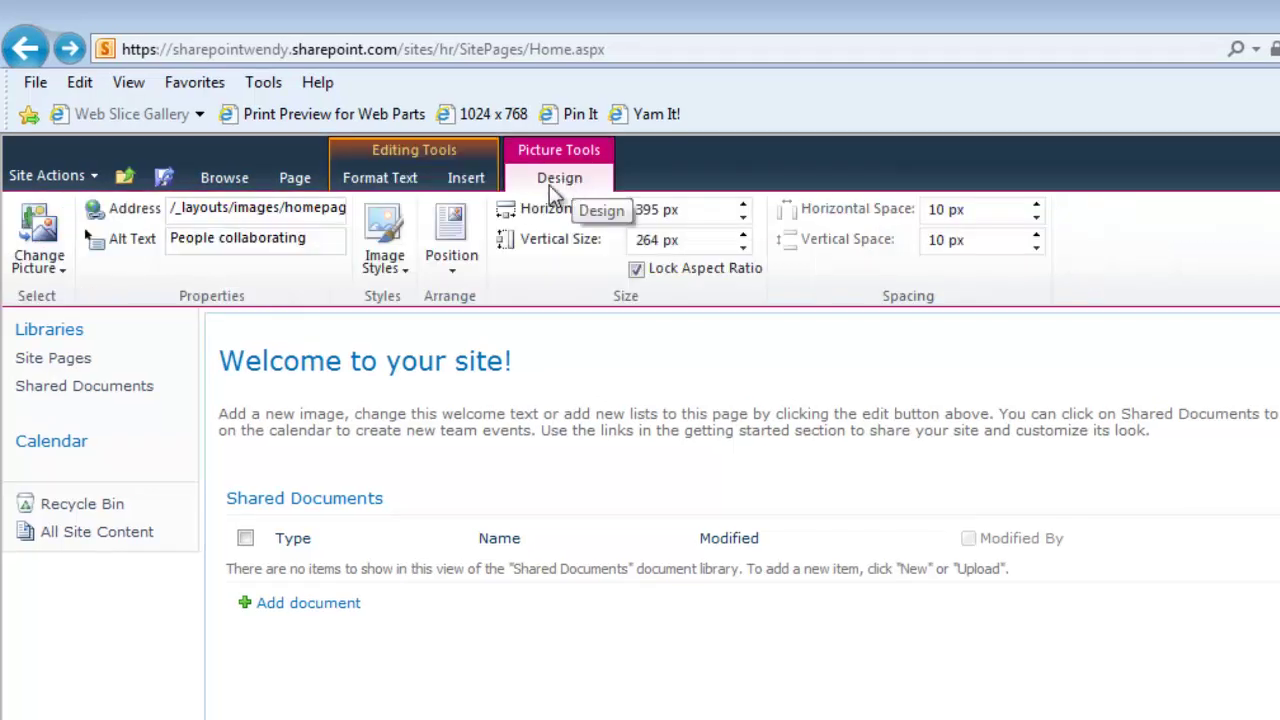
click(260, 212)
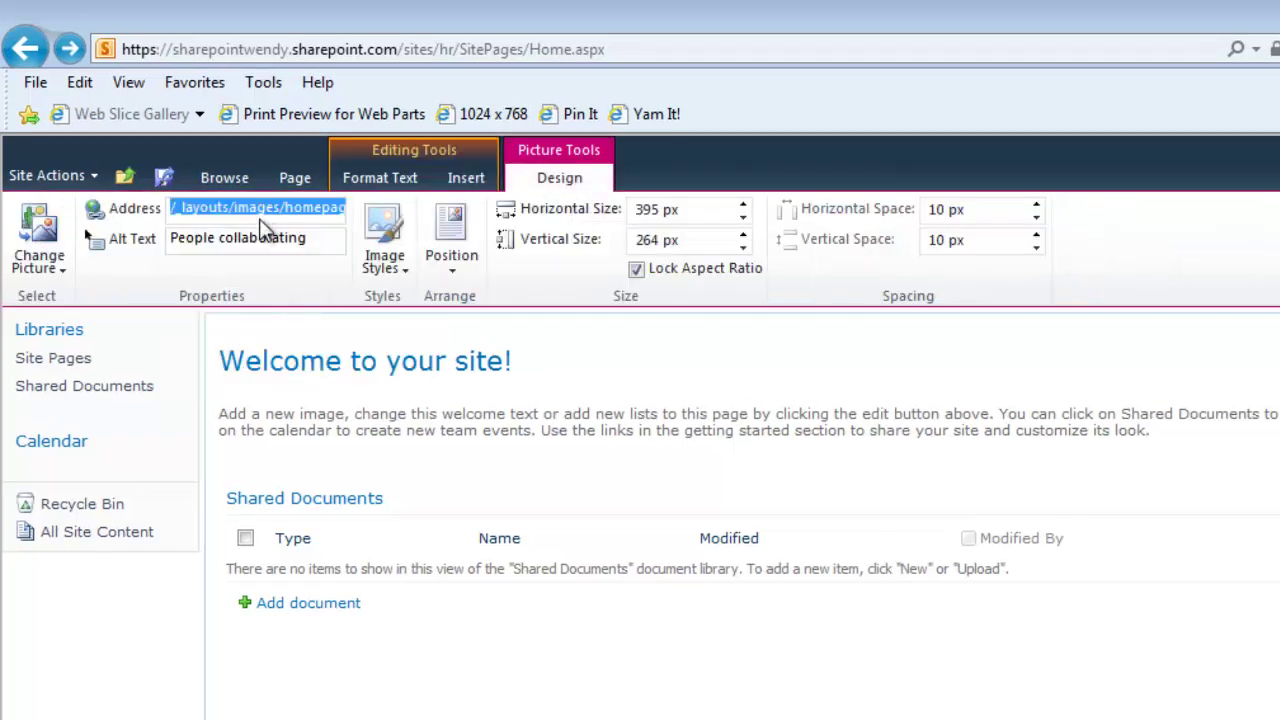
key(ctrl+v)
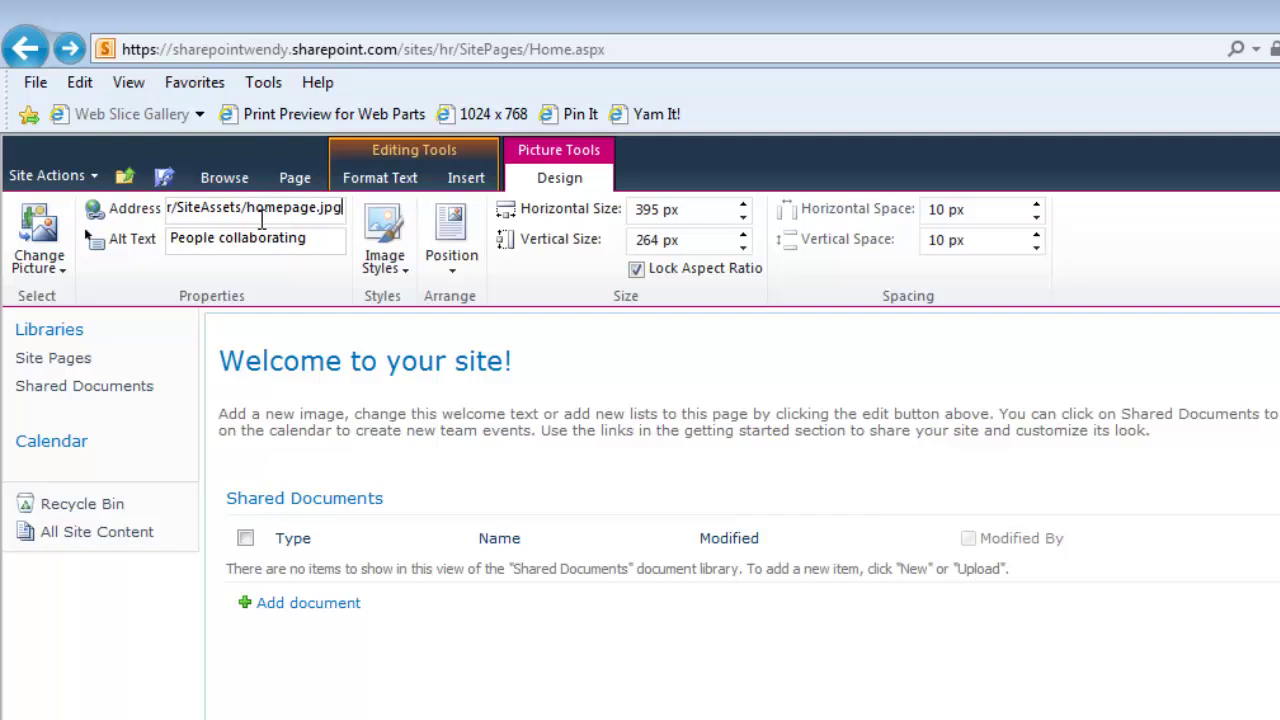
drag(312, 245, 169, 248)
text(Human Resou)
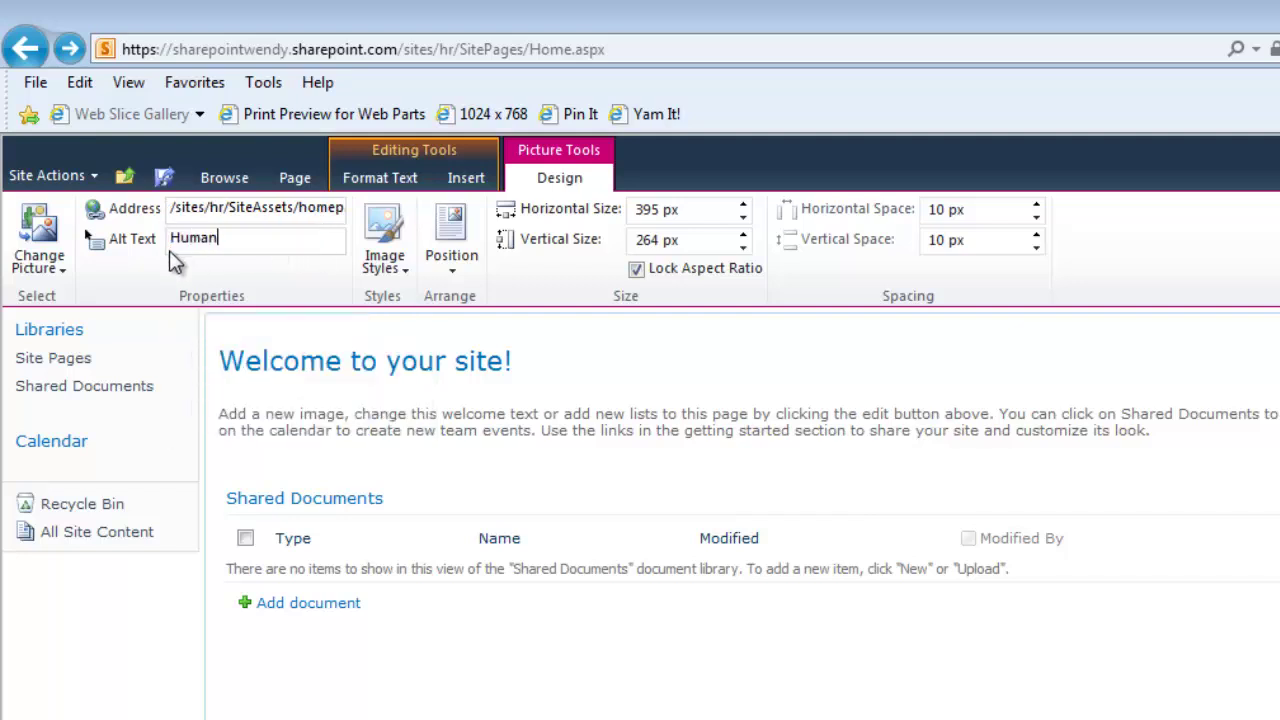
text(rces)
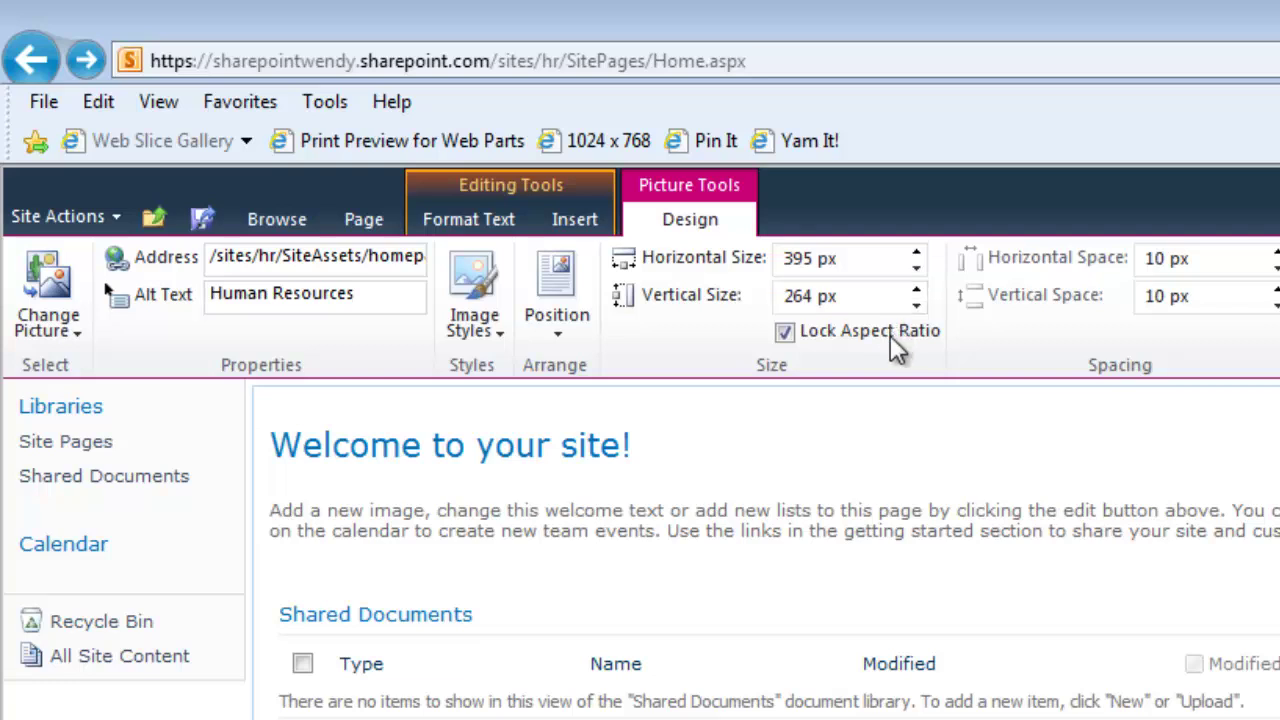
- Resize the picture from 395 × 201 to 300 × 300 px, aspect ratio unlocked, and save the page
click(792, 262)
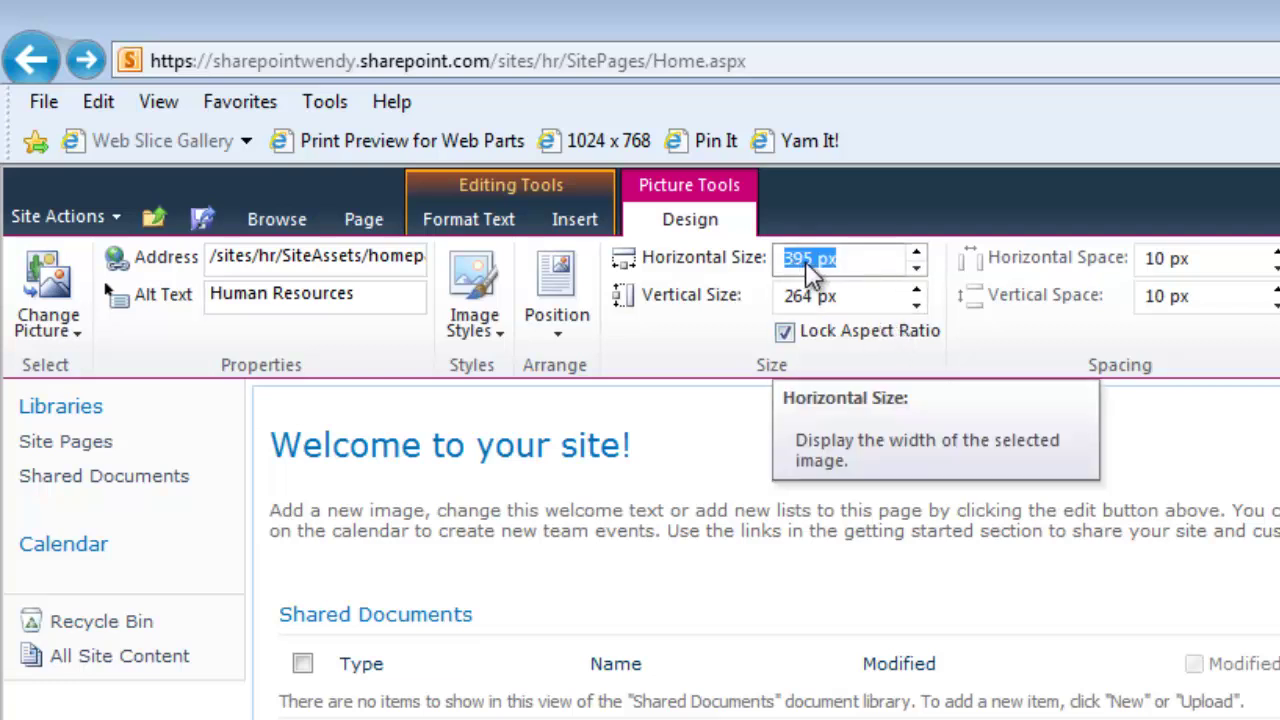
click(811, 259)
double_click(811, 259)
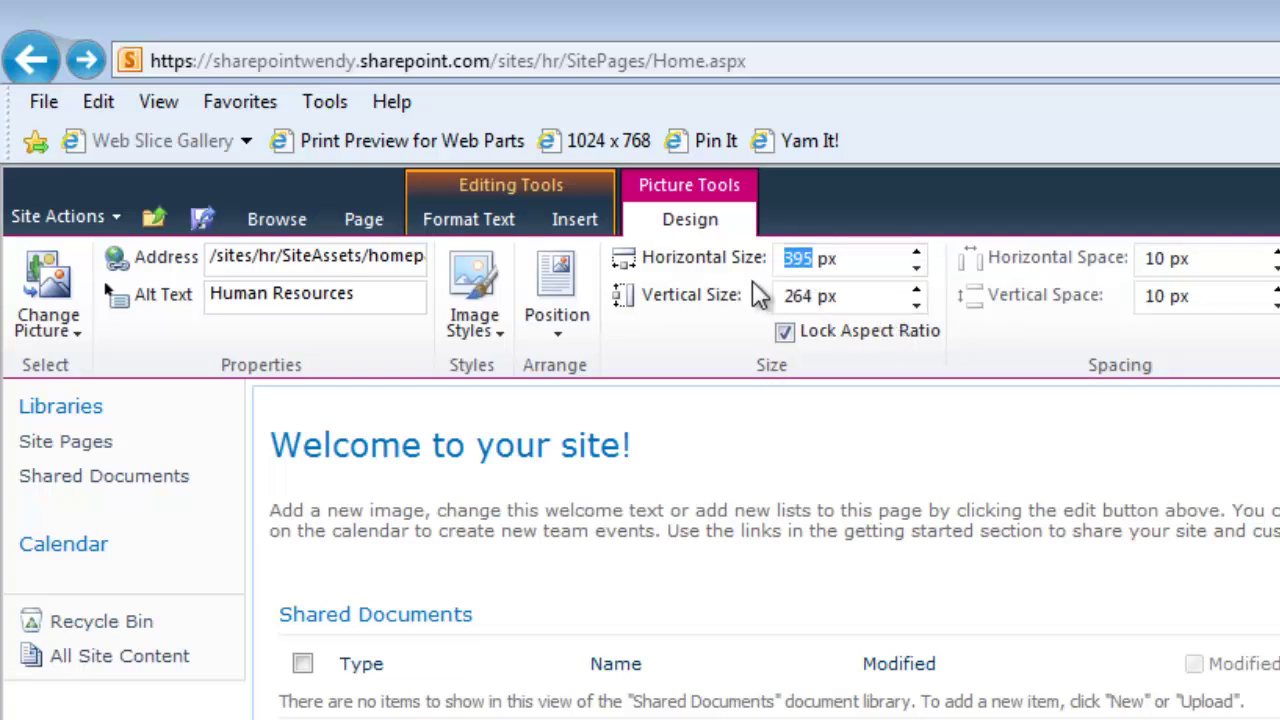
text(300)
key(Return)
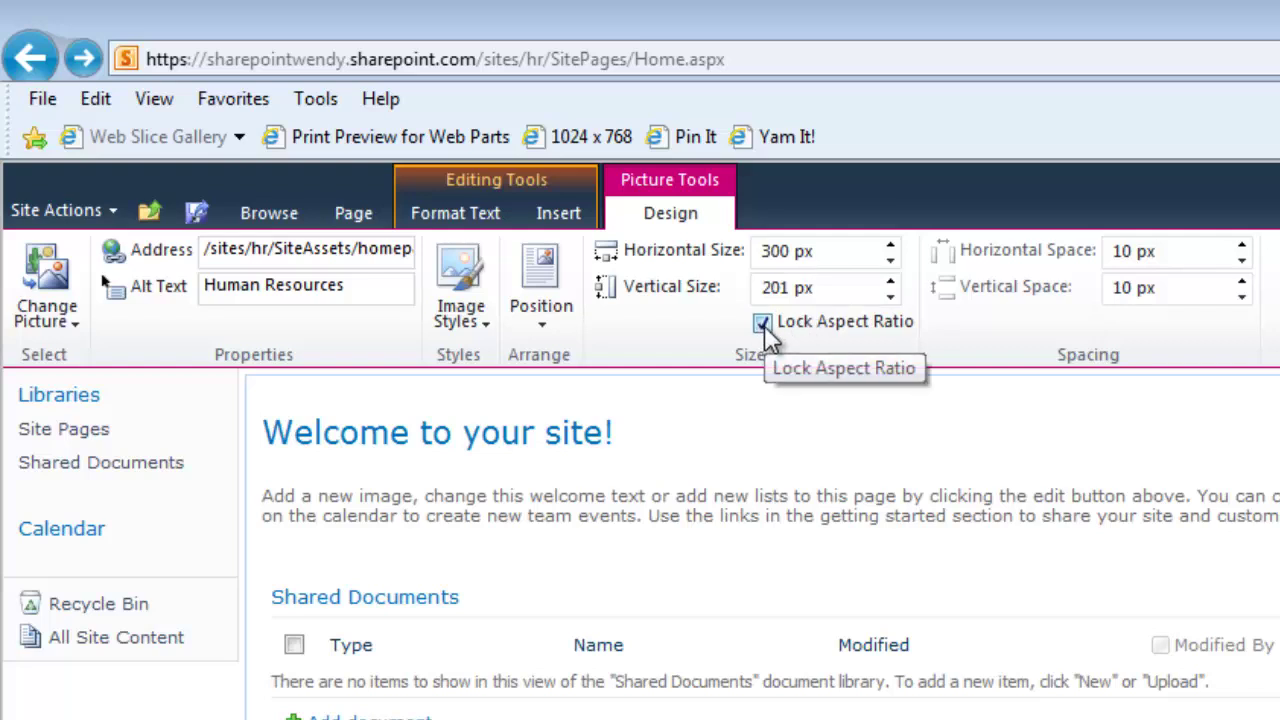
click(778, 288)
click(787, 287)
double_click(787, 287)
text(300)
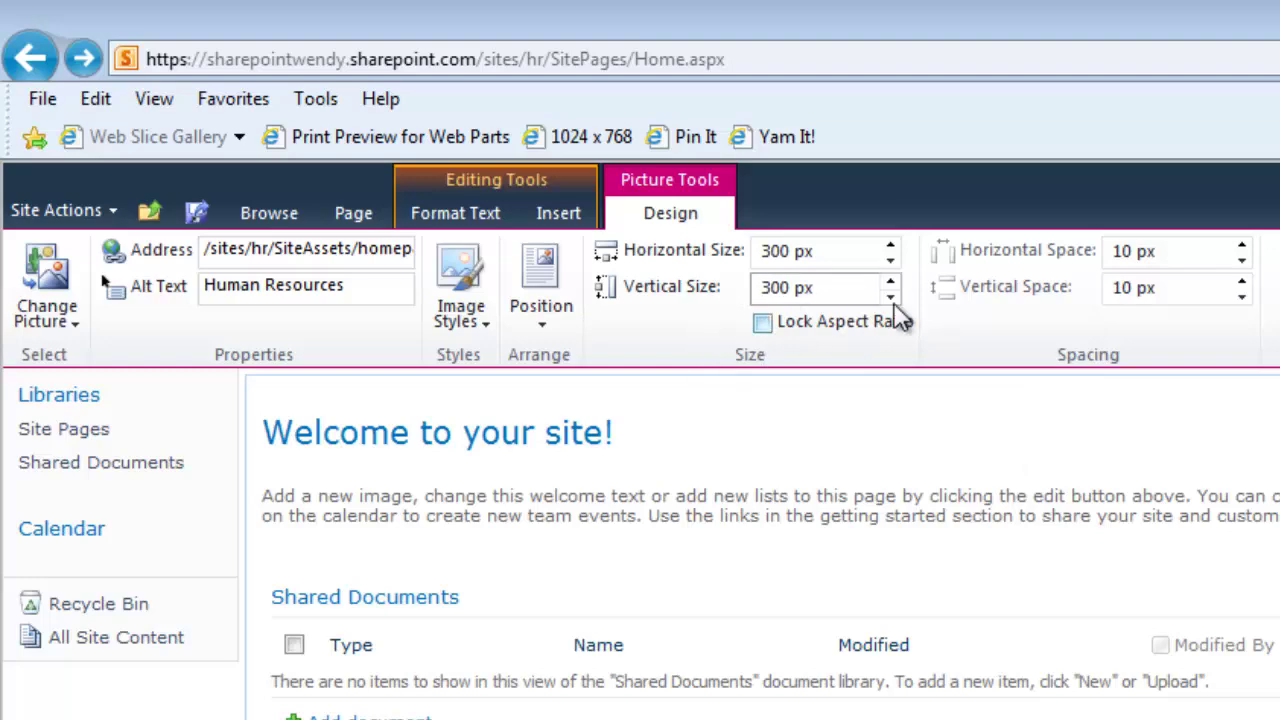
click(1160, 290)
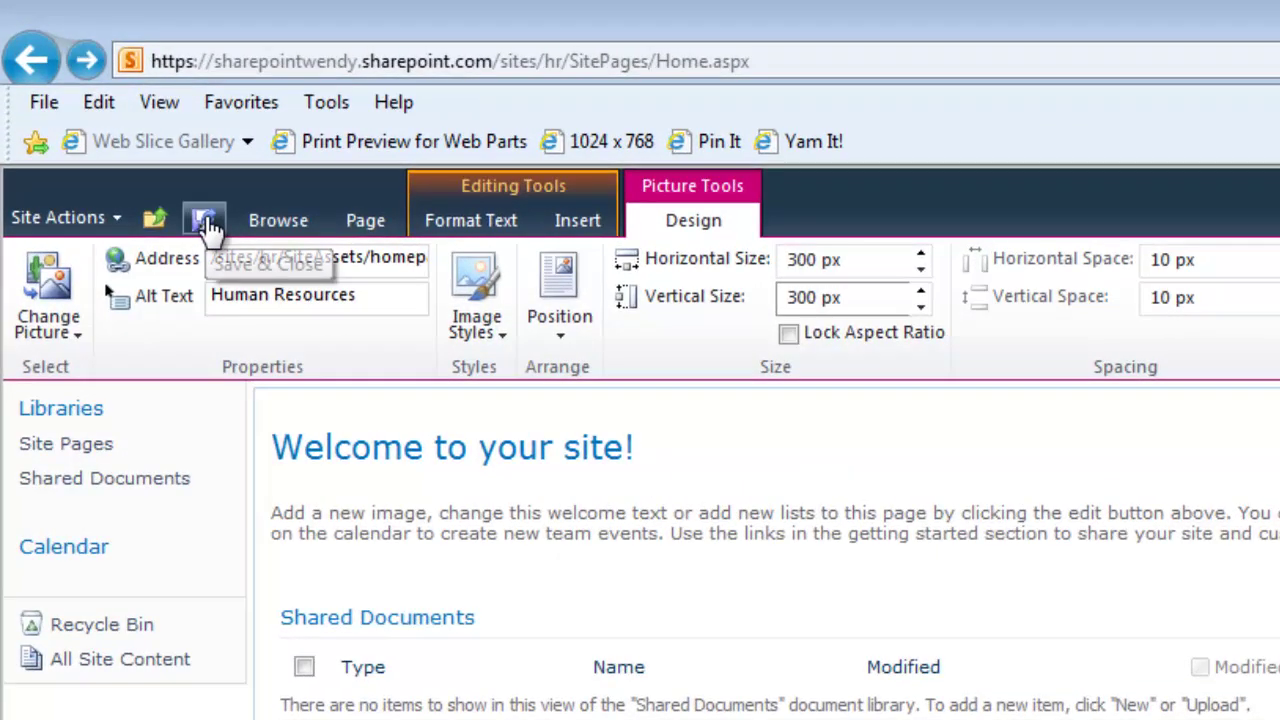
click(206, 222)
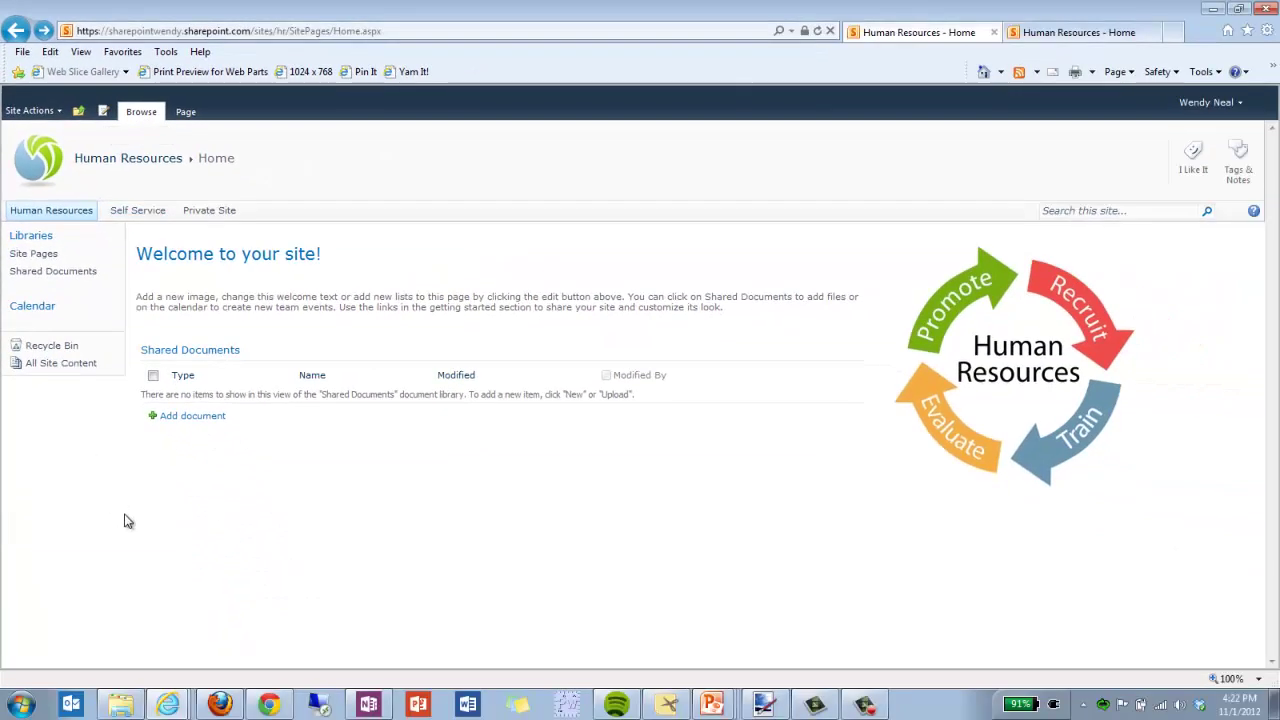